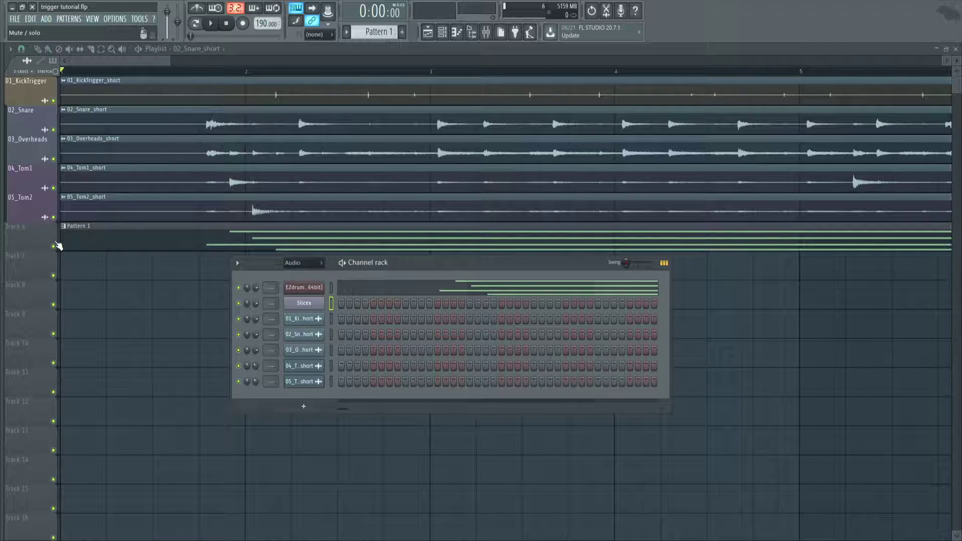
- Close Slicex and play the raw drum tracks from 1:13:00 with the Pattern 1 track muted
click(304, 303)
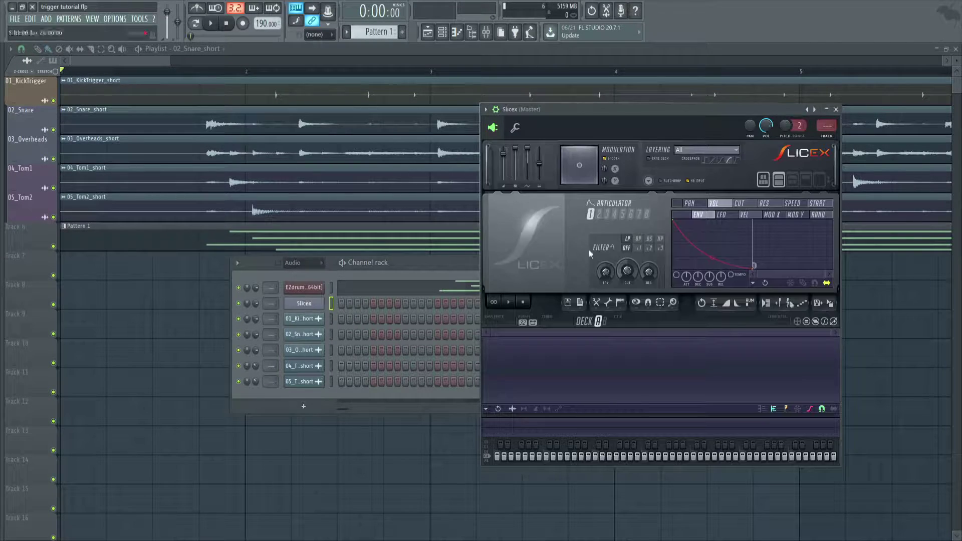
click(835, 109)
click(205, 73)
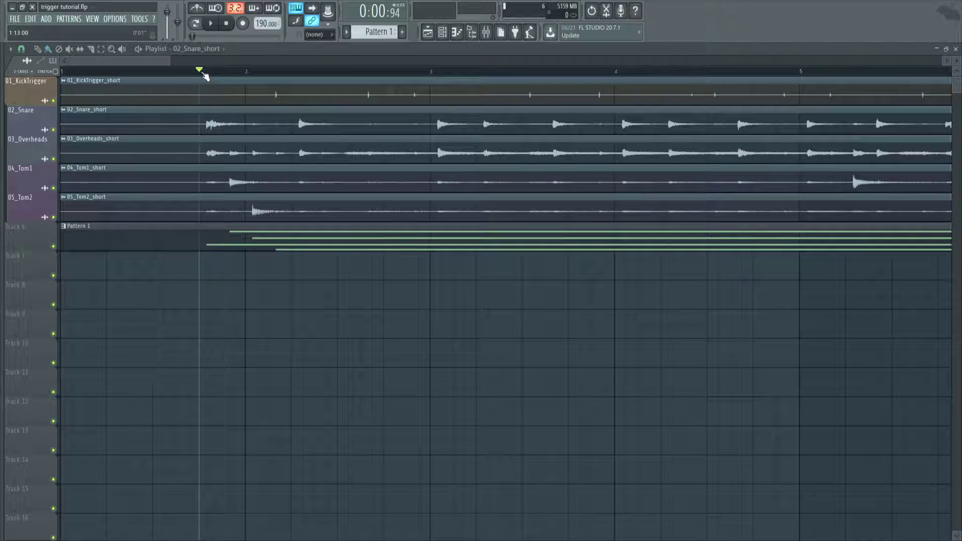
key(space)
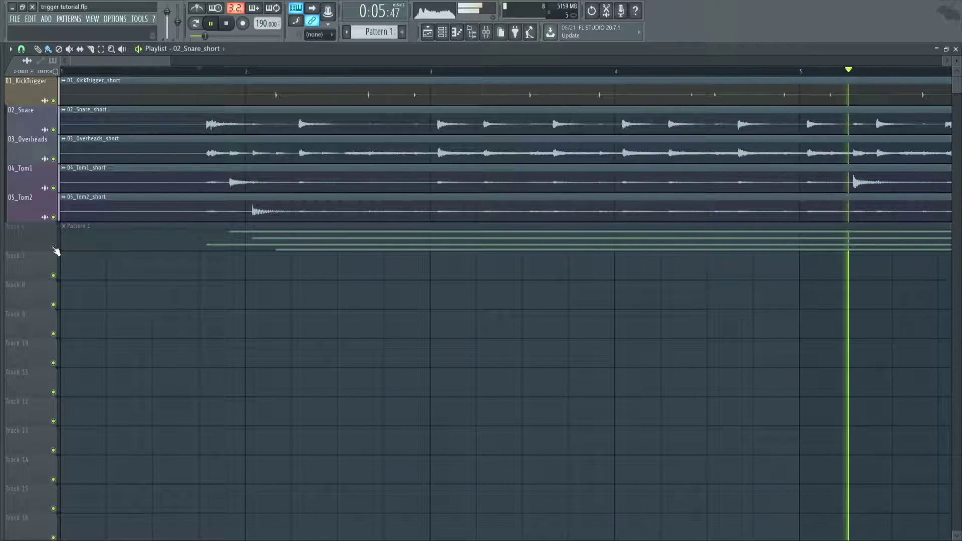
key(space)
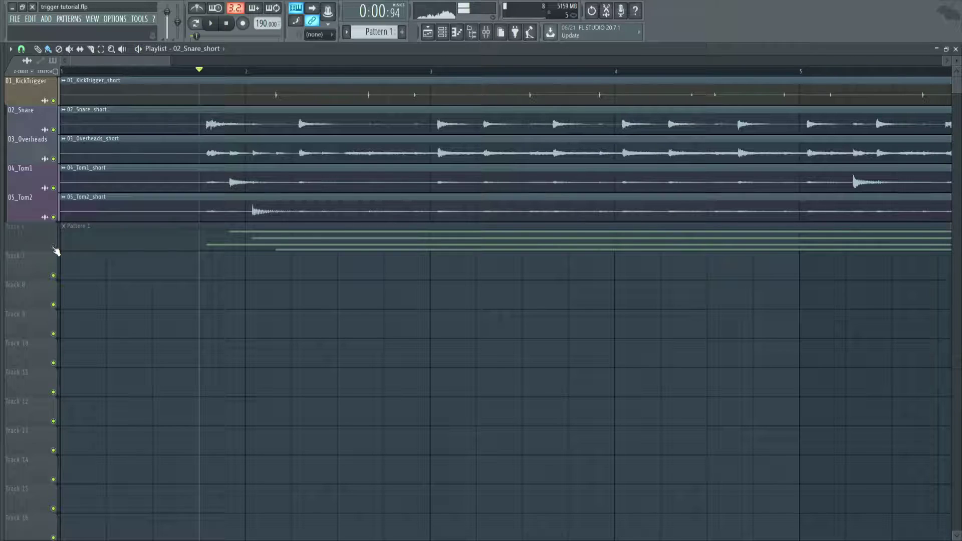
- Solo the Pattern 1 track together with 03_Overheads, play the section, and restore all tracks
right_click(53, 246)
click(54, 159)
key(space)
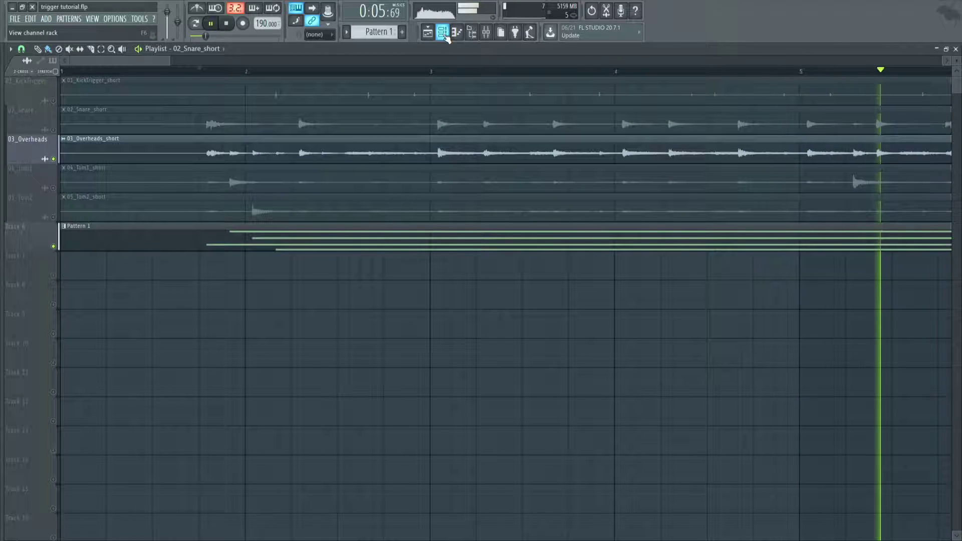
key(space)
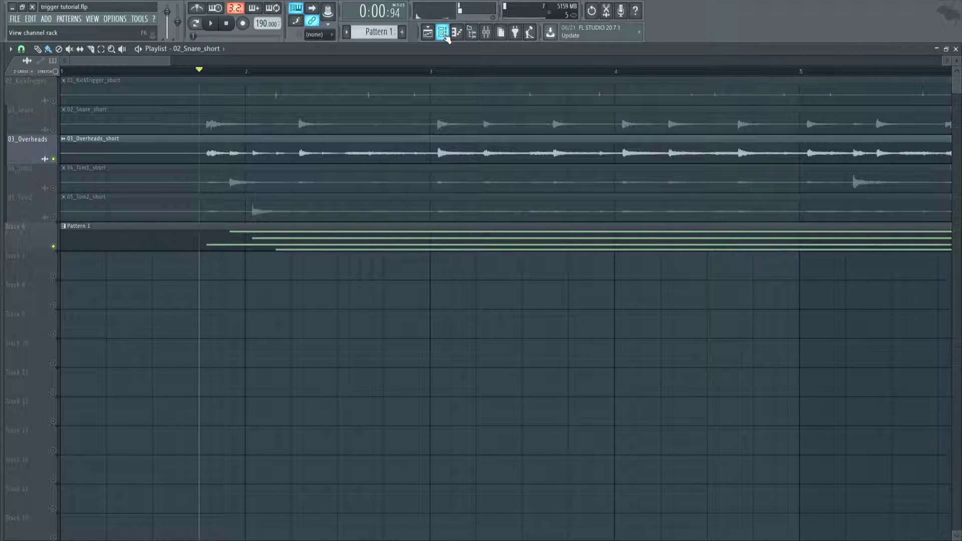
right_click(57, 245)
right_click(57, 245)
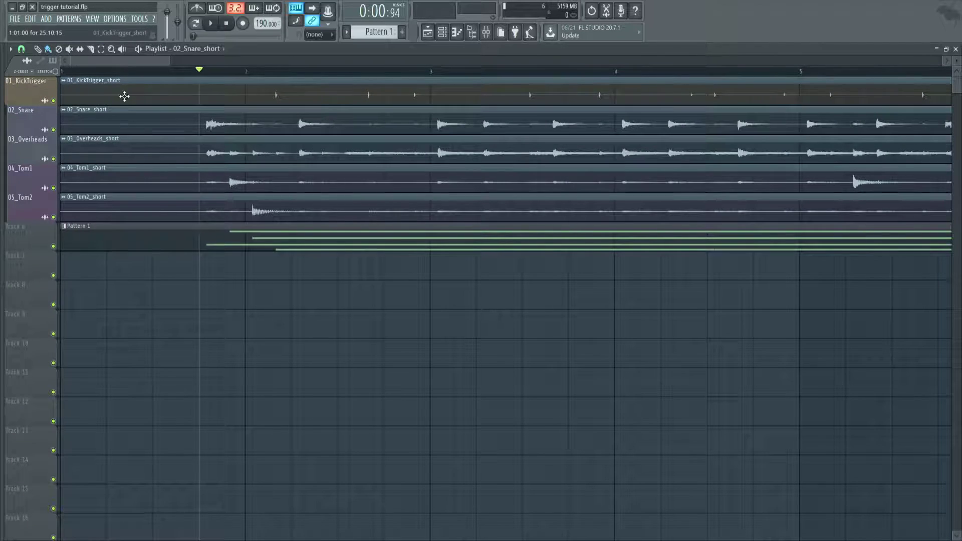
- Play the 01_KickTrigger track in solo, then unsolo it
right_click(57, 103)
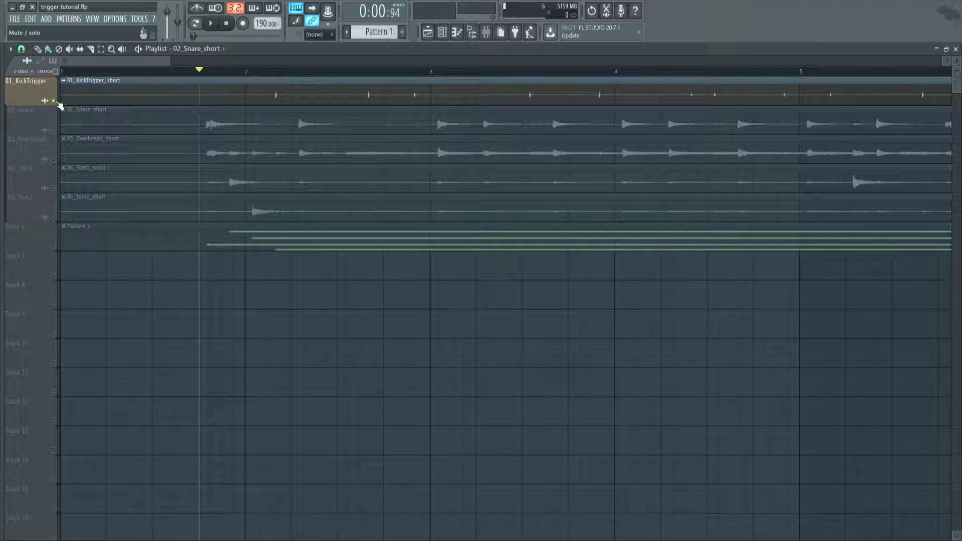
key(space)
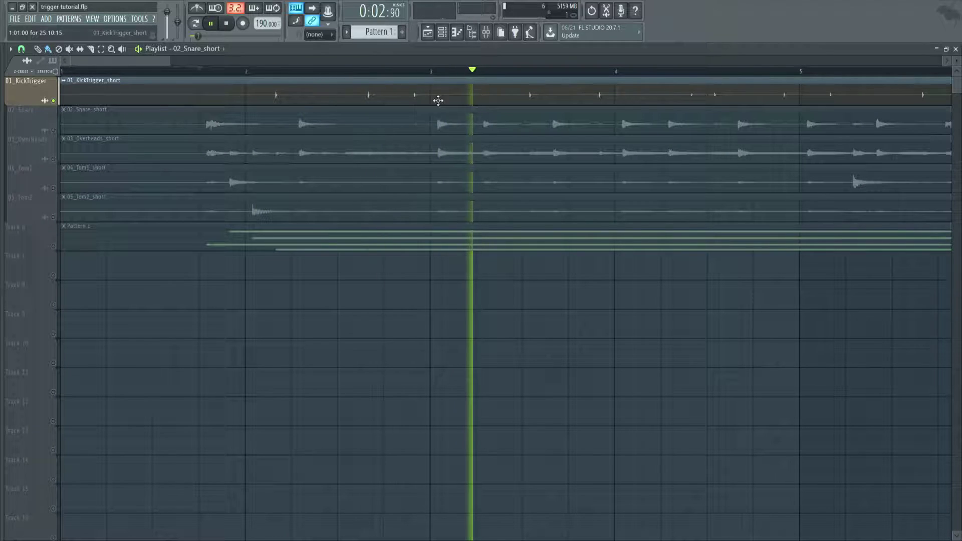
key(space)
right_click(58, 103)
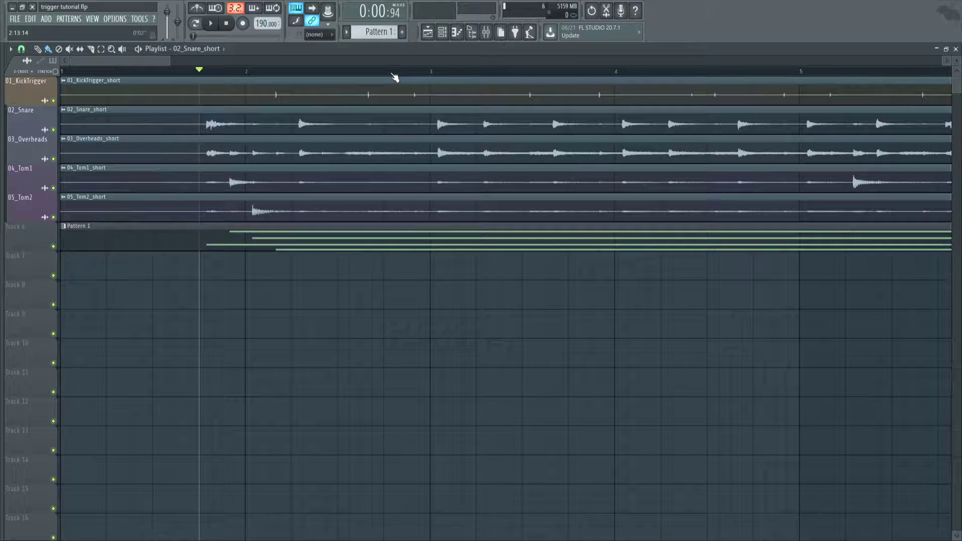
- Open the 02_Snare_short audio clip's sample in the Edison editor from its channel settings
click(447, 31)
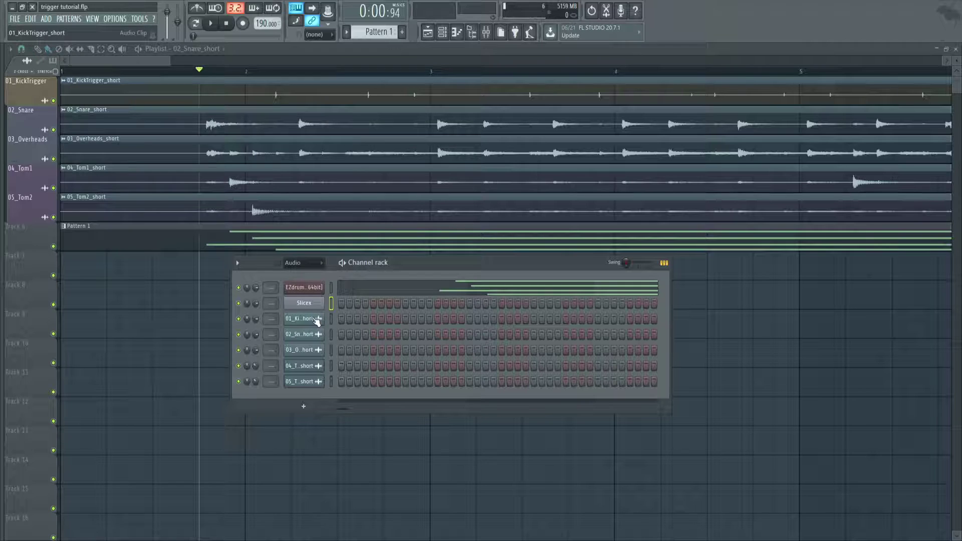
click(303, 335)
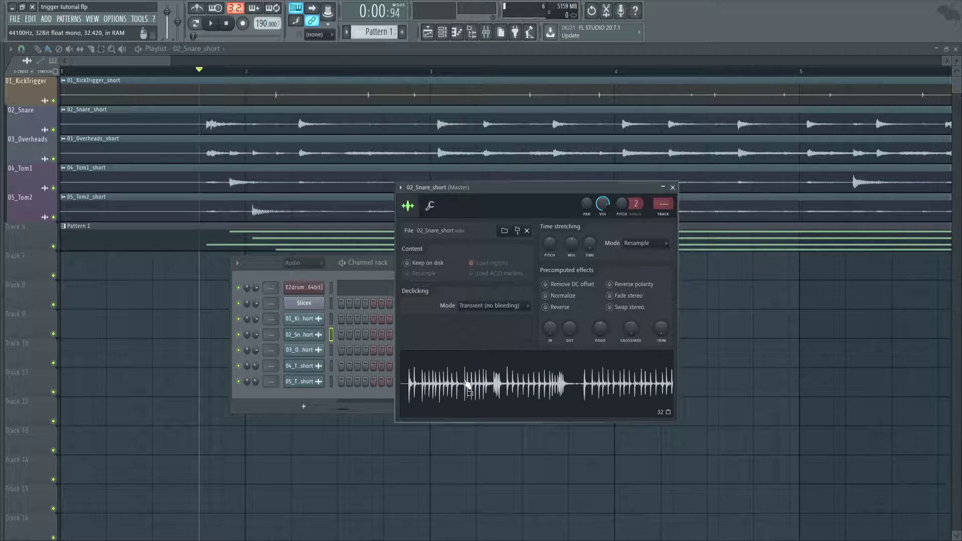
click(304, 303)
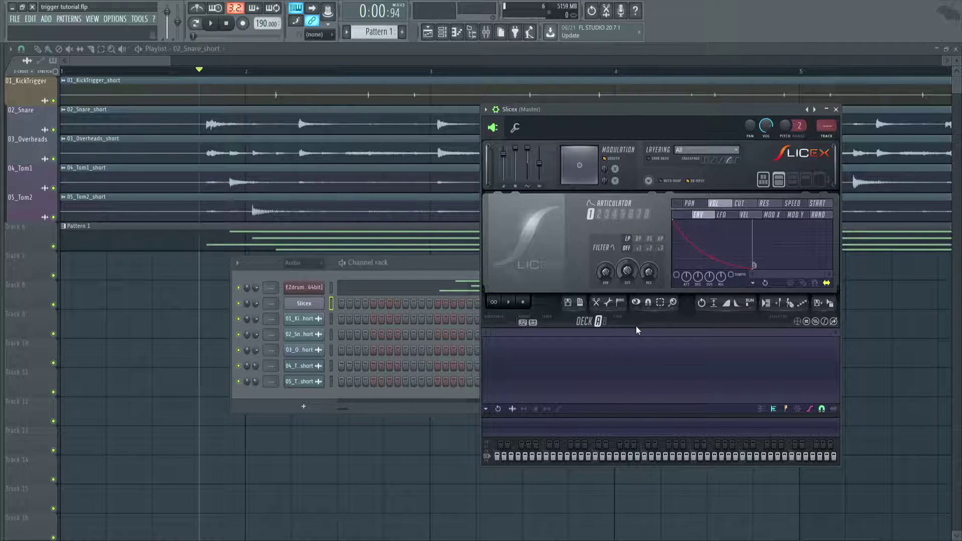
click(311, 334)
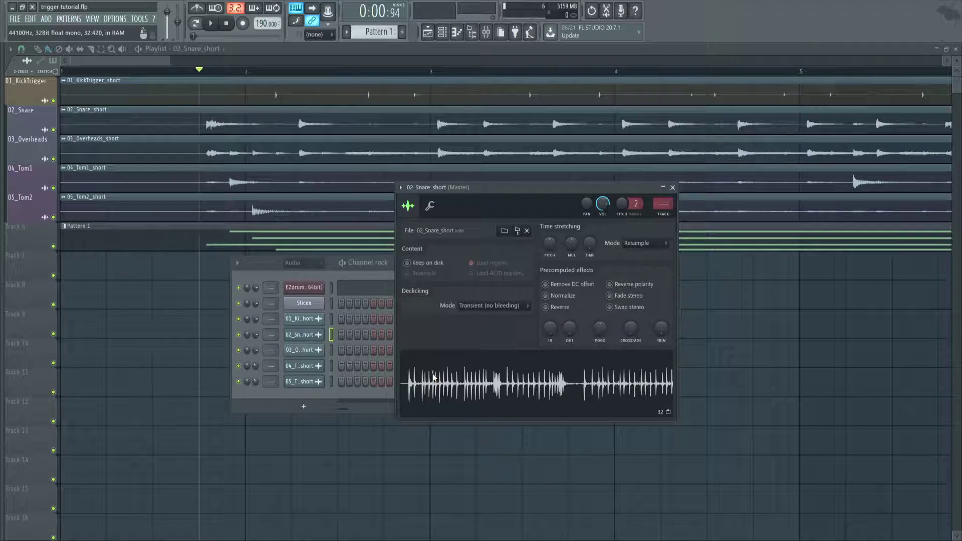
double_click(442, 402)
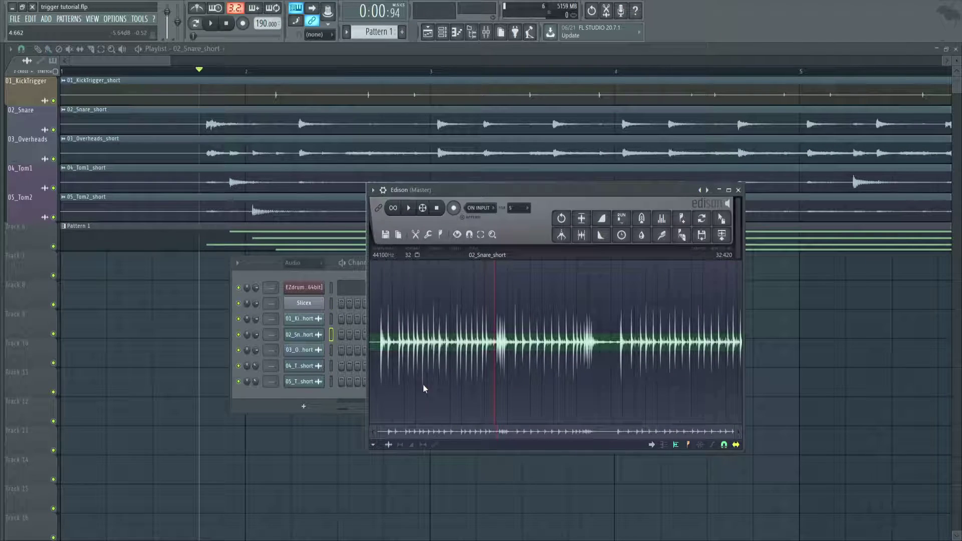
- Select the first two snare hits, about 0:854 to 2:518, and play the selection in Edison
scroll(380, 345, up, 5)
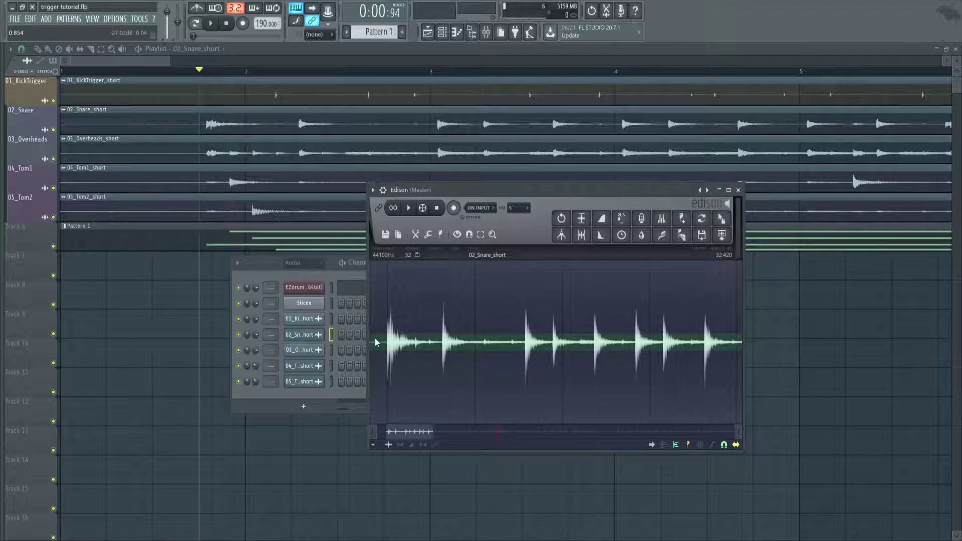
drag(375, 338, 520, 337)
key(space)
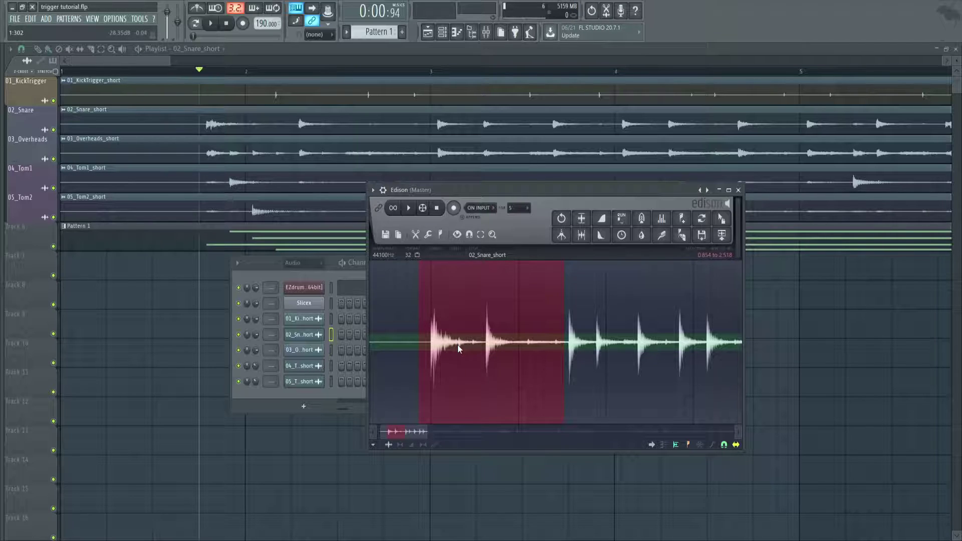
scroll(458, 345, down, 3)
scroll(417, 425, down, 2)
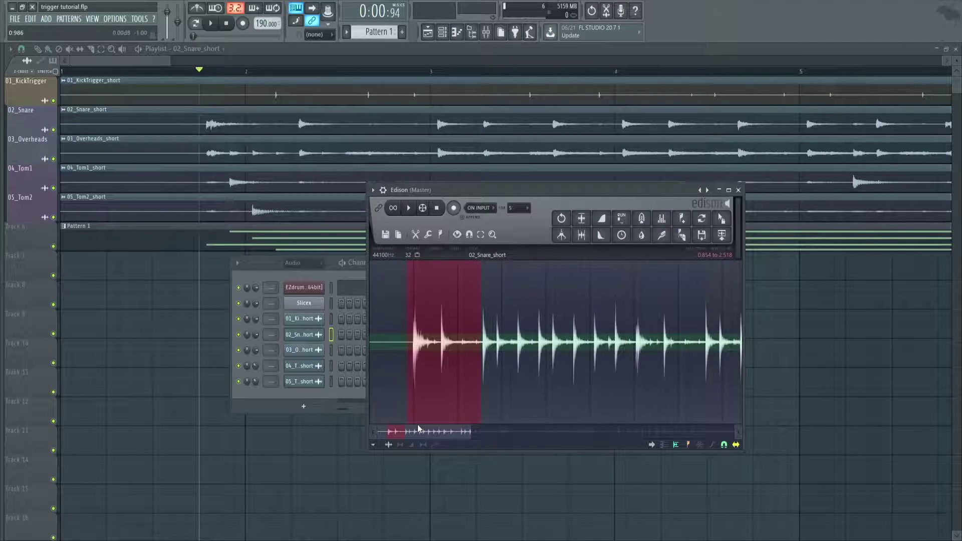
scroll(416, 429, down, 2)
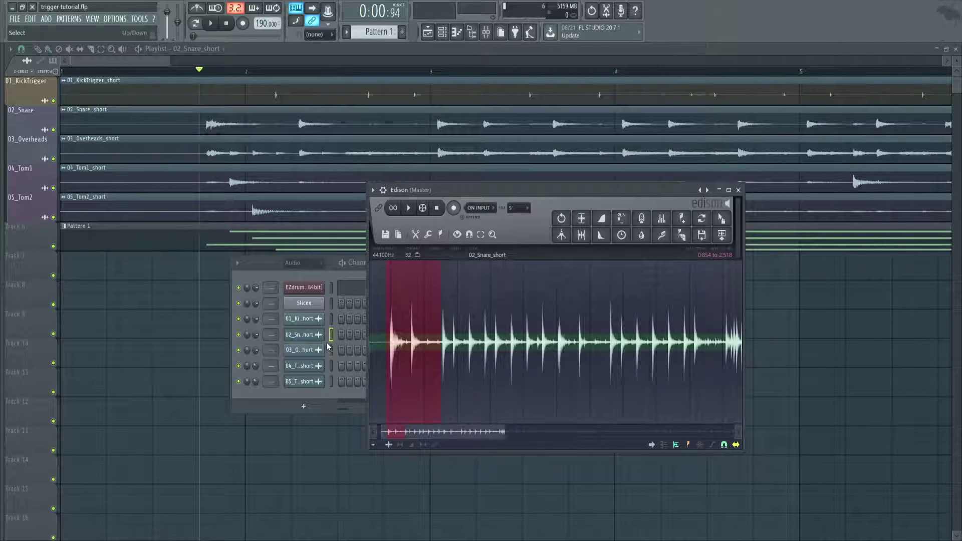
- Bring up Slicex, return to Edison, and select the quiet hit between two loud snare hits at about 5:360 to 5:537
click(315, 307)
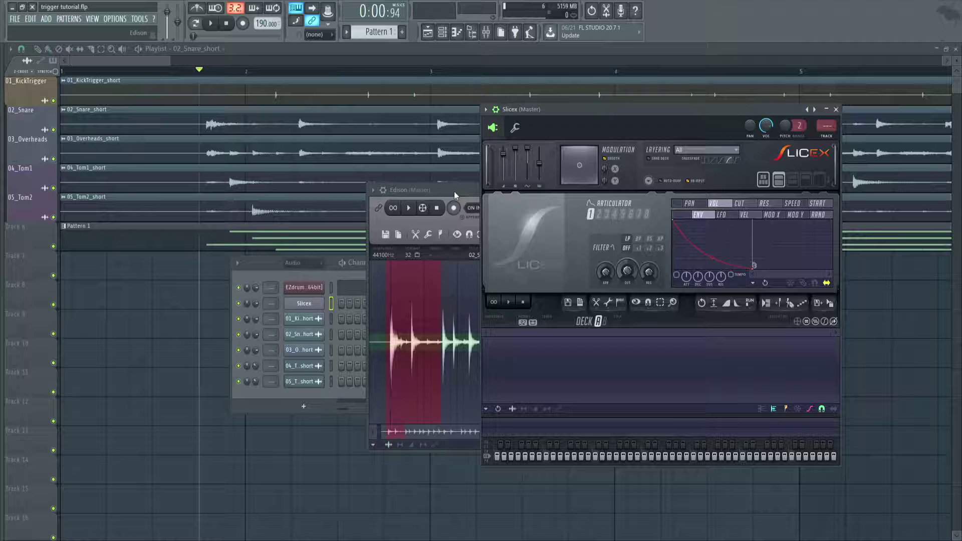
click(440, 191)
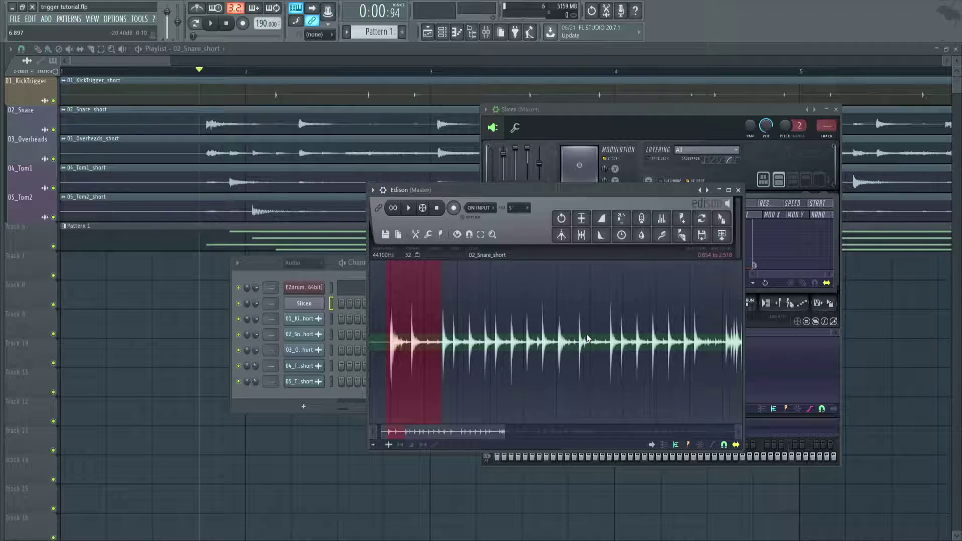
scroll(586, 343, up, 4)
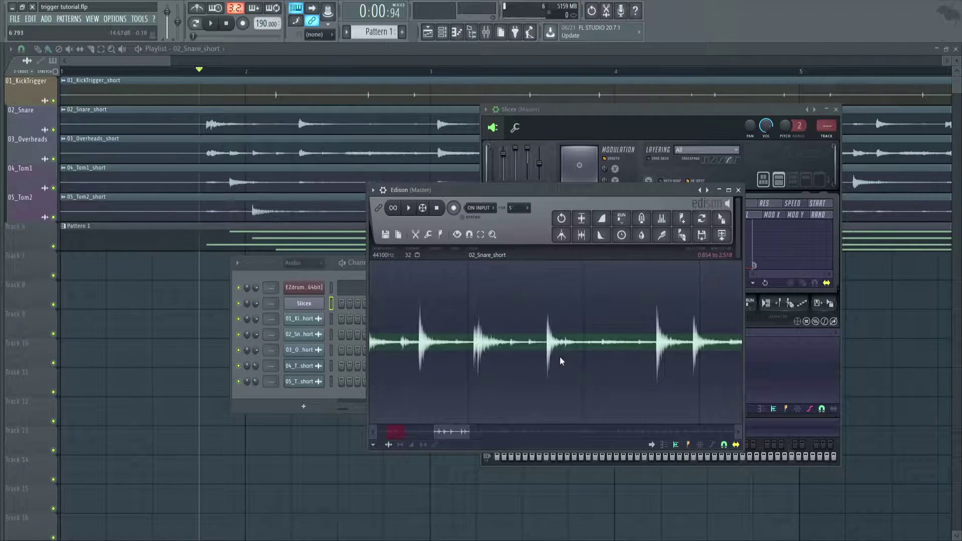
scroll(526, 361, down, 4)
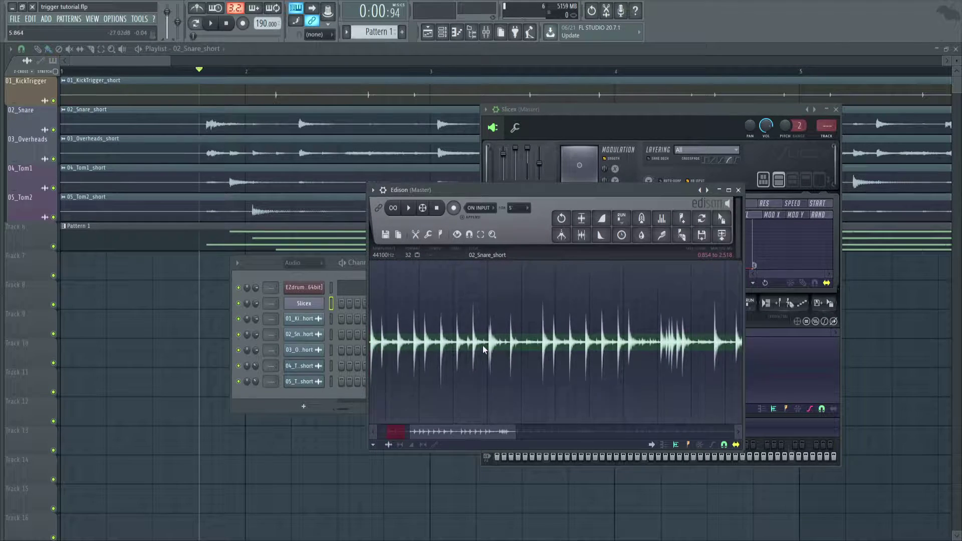
scroll(461, 340, up, 5)
scroll(460, 339, down, 2)
click(463, 341)
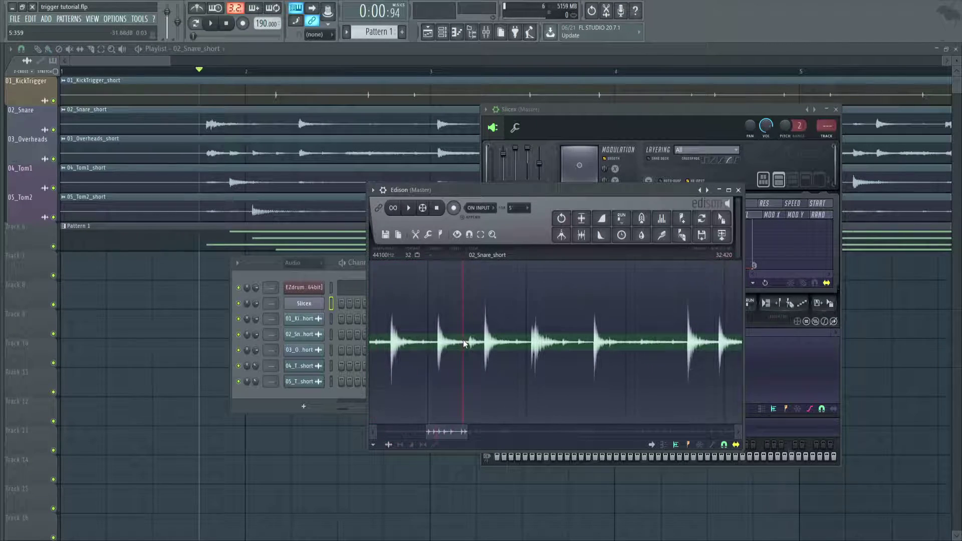
drag(463, 341, 480, 345)
scroll(480, 345, down, 3)
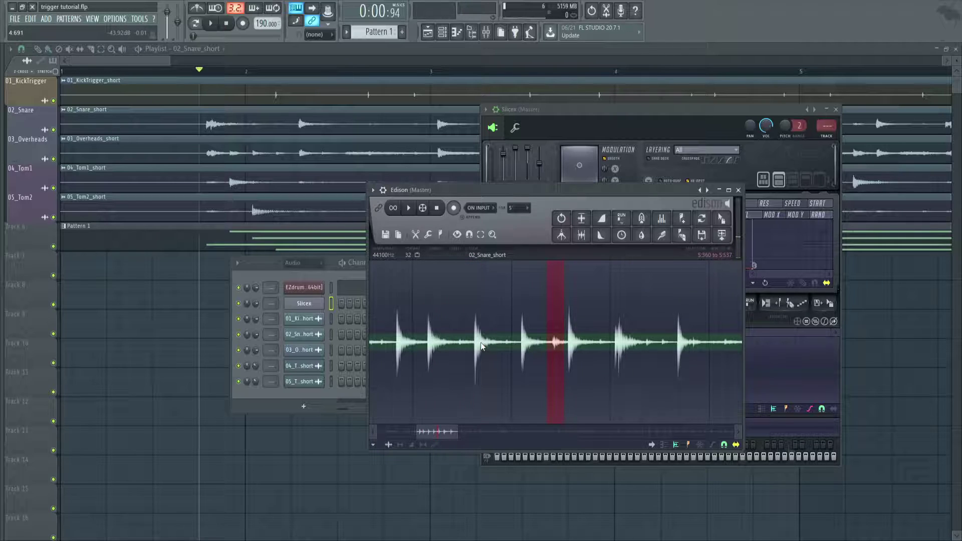
scroll(480, 342, down, 3)
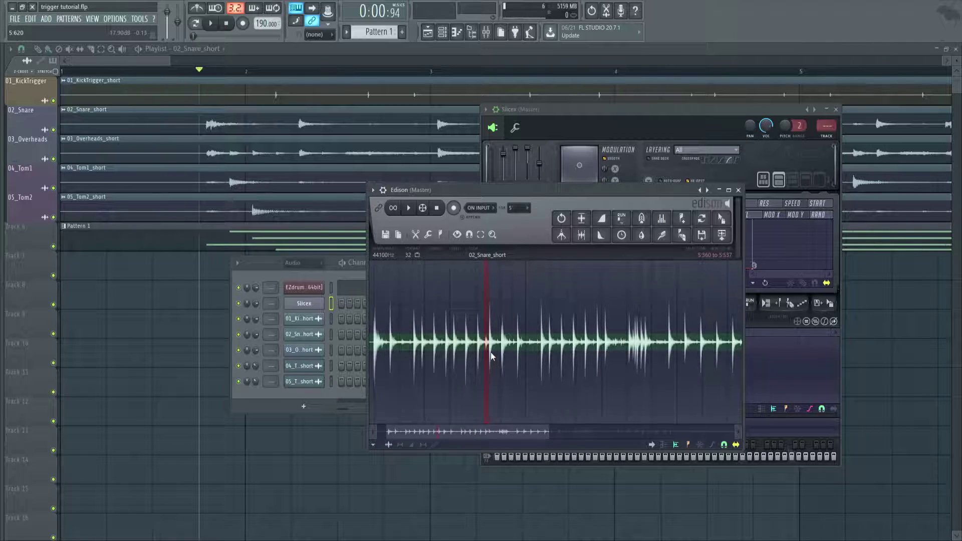
- Reselect the quiet snare hit with a wider range, about 5:351 to 5:573, and examine its waveform closely
scroll(491, 353, up, 5)
drag(438, 342, 468, 341)
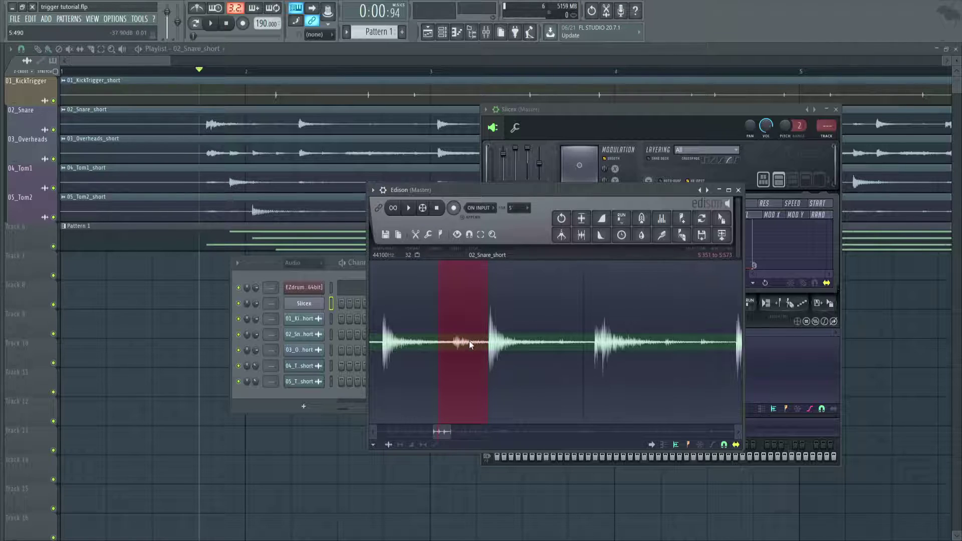
scroll(443, 351, up, 6)
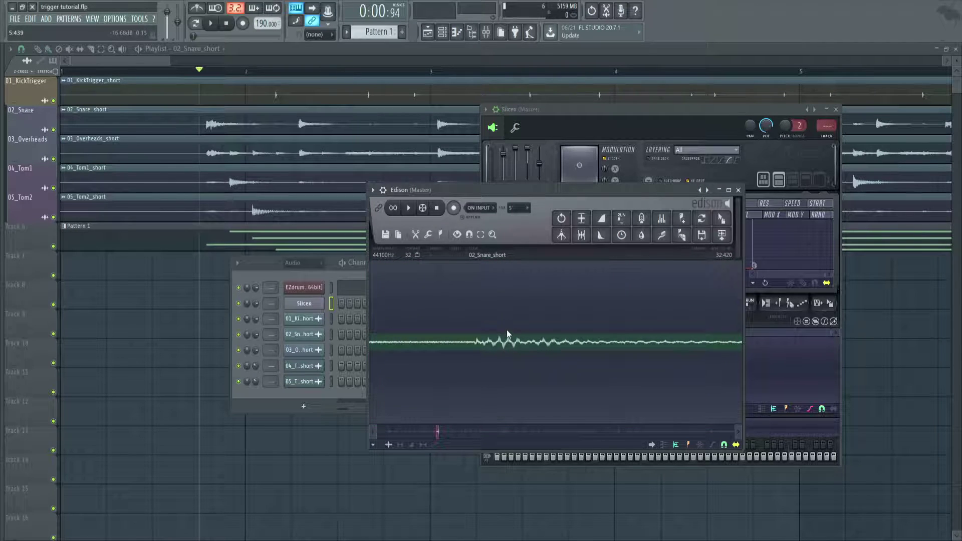
scroll(510, 336, down, 6)
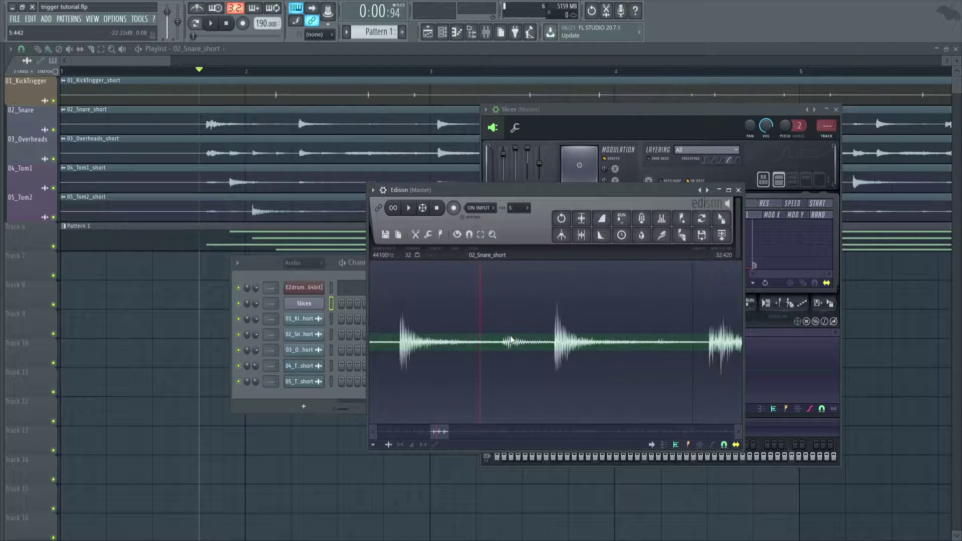
scroll(509, 346, down, 4)
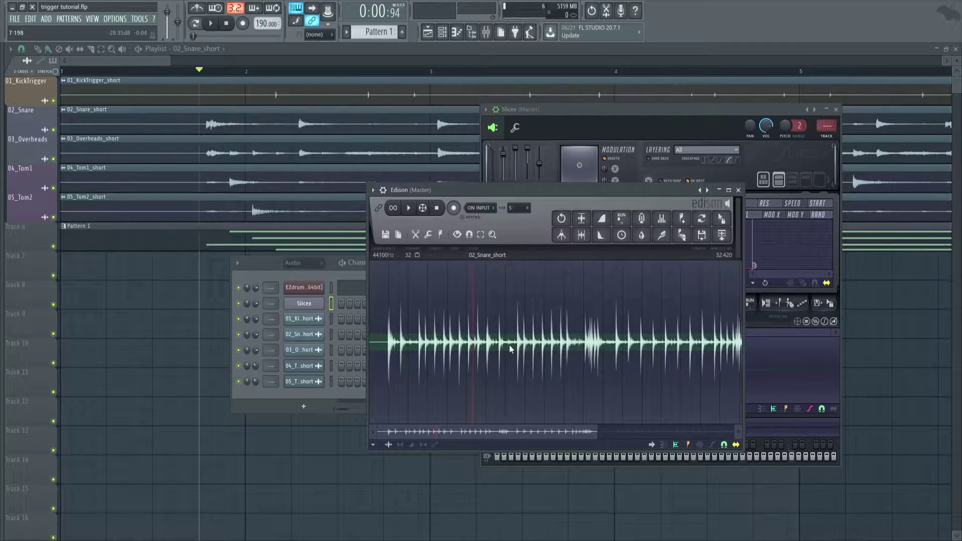
scroll(466, 346, up, 4)
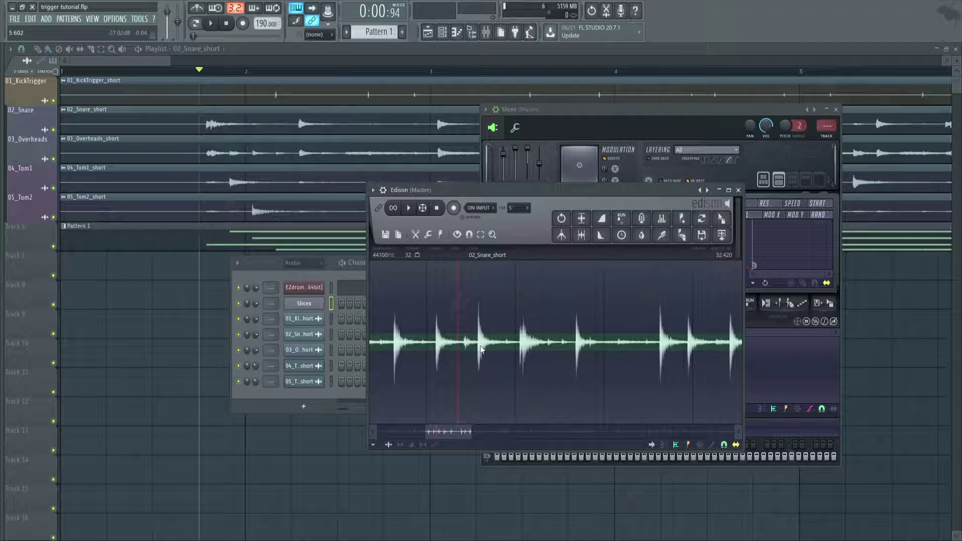
- Compare the opening snare hits with the double-peaked hit further on, selecting the latter from about 6:012 to 6:224
drag(451, 432, 386, 441)
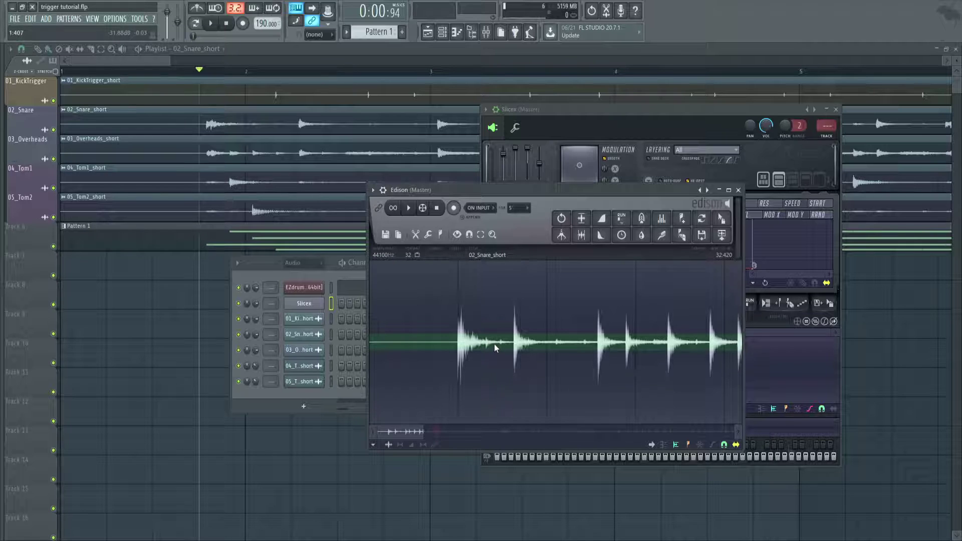
scroll(494, 344, up, 2)
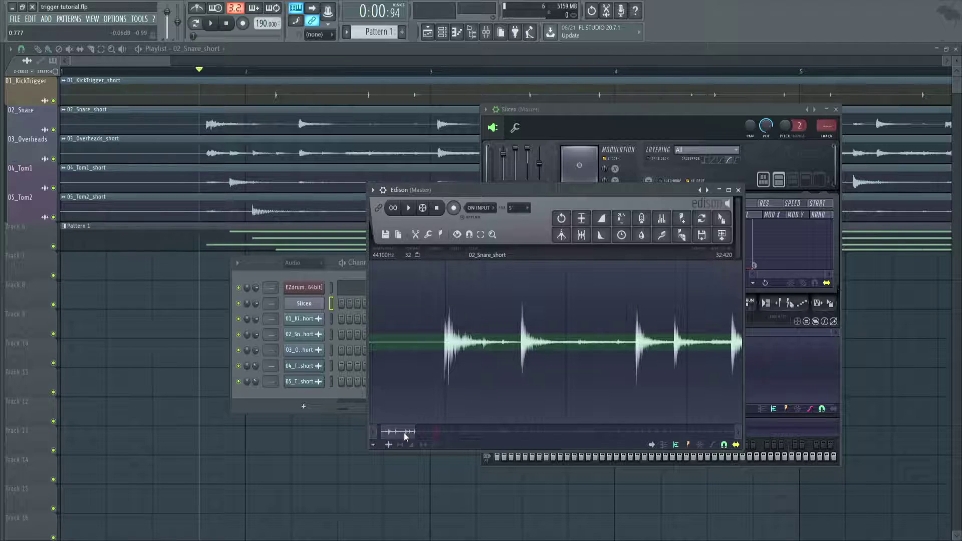
drag(403, 432, 458, 434)
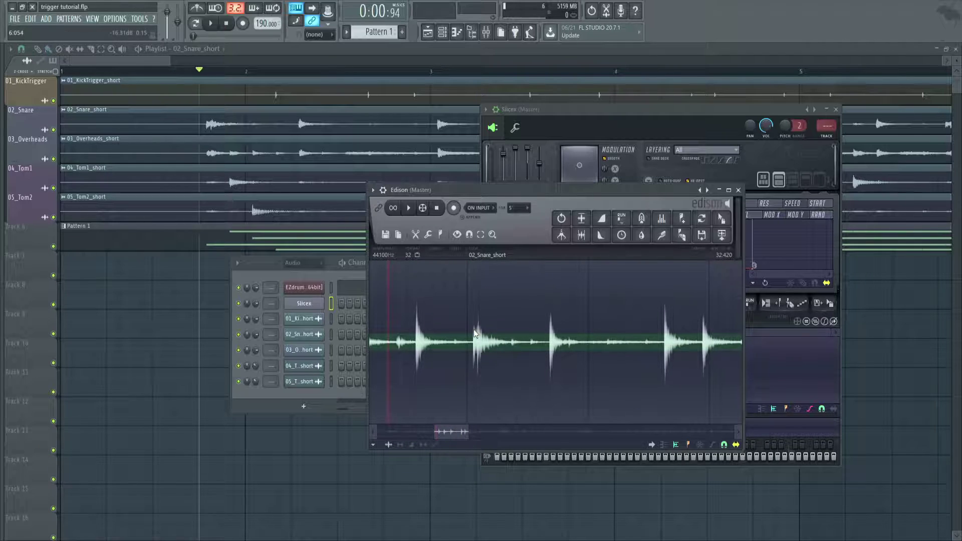
drag(468, 326, 493, 321)
scroll(494, 321, up, 2)
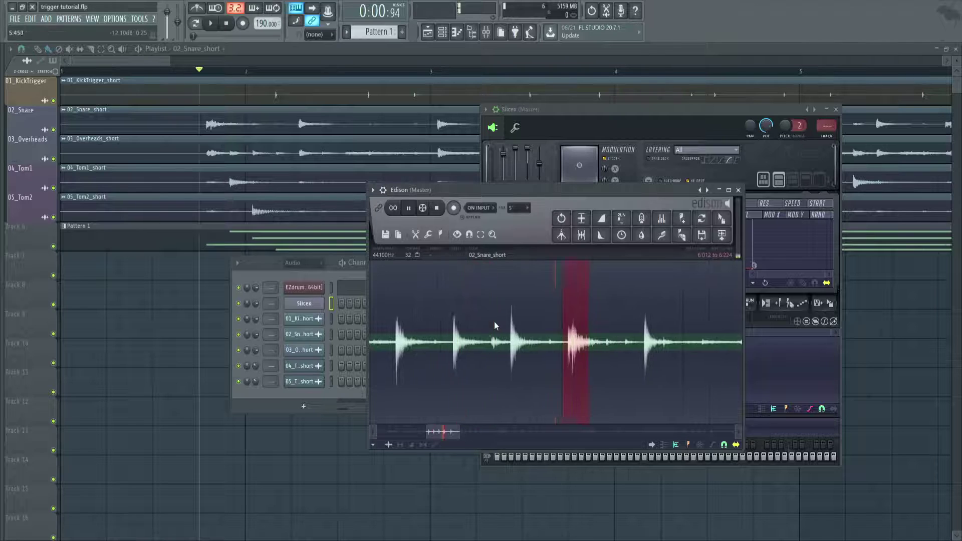
- Examine the quiet hit in the fast snare fill near 11:264 and the closing hits, and briefly play the recording in Edison
click(558, 345)
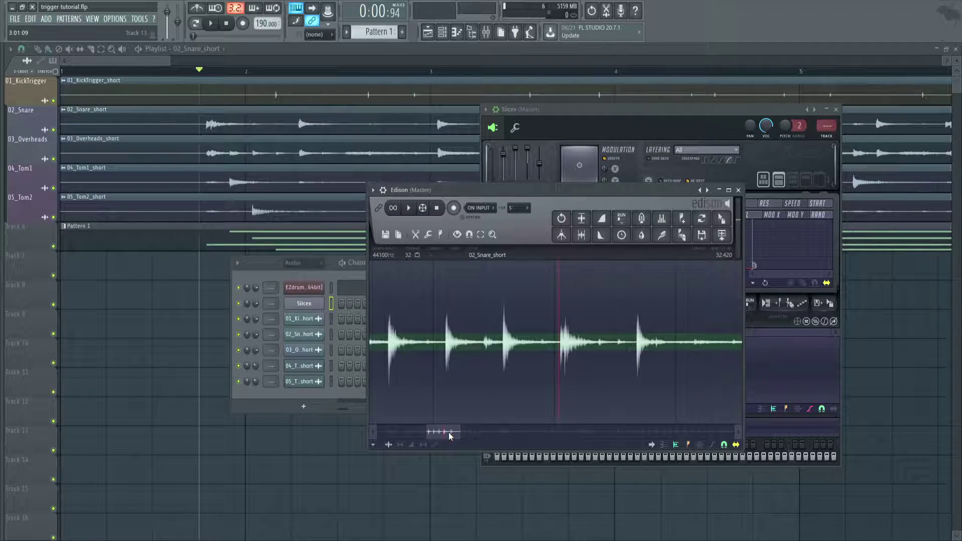
drag(449, 432, 507, 435)
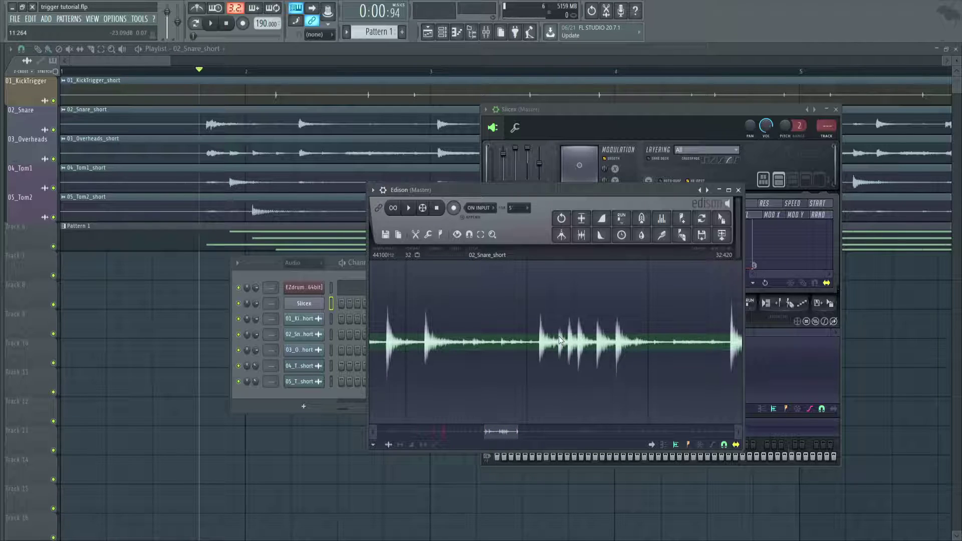
scroll(561, 338, up, 5)
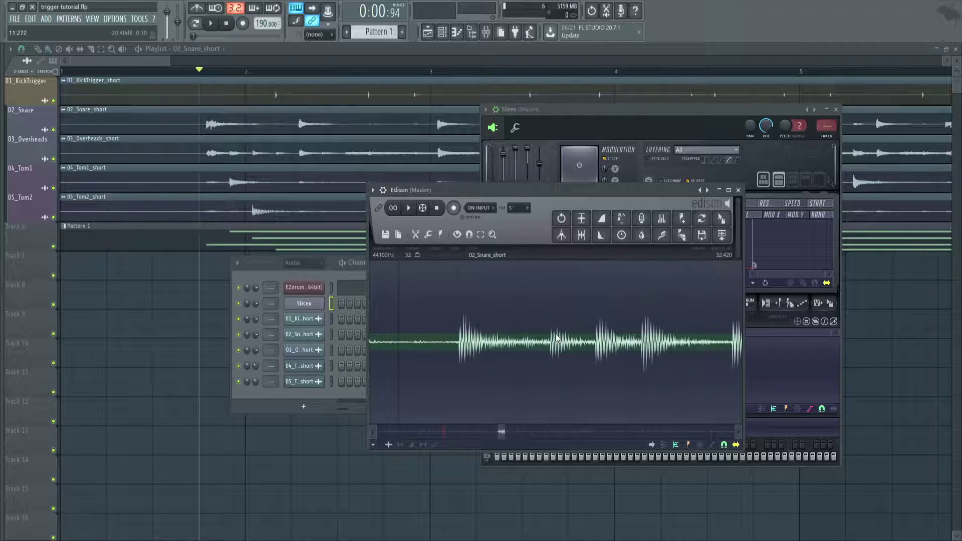
scroll(554, 340, up, 3)
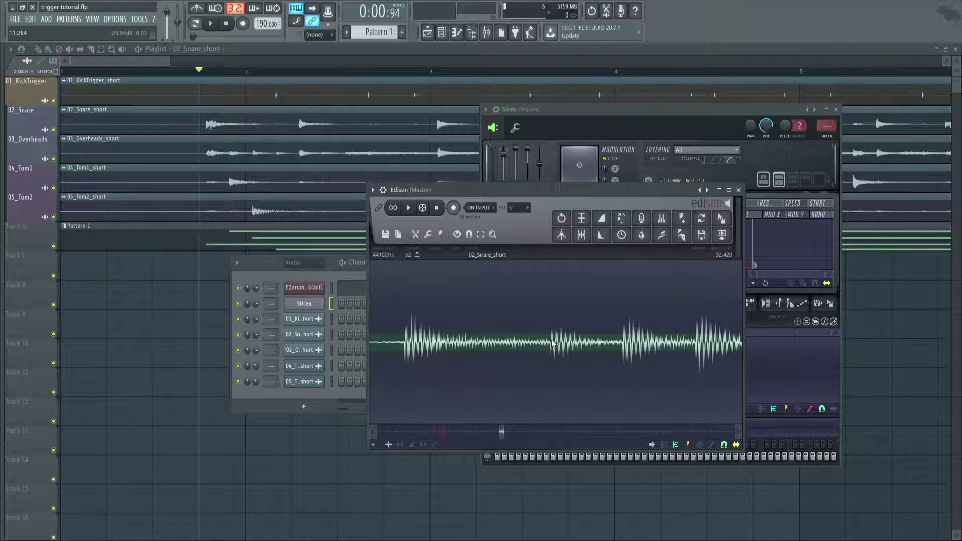
scroll(552, 343, down, 3)
scroll(551, 343, down, 3)
drag(496, 431, 719, 429)
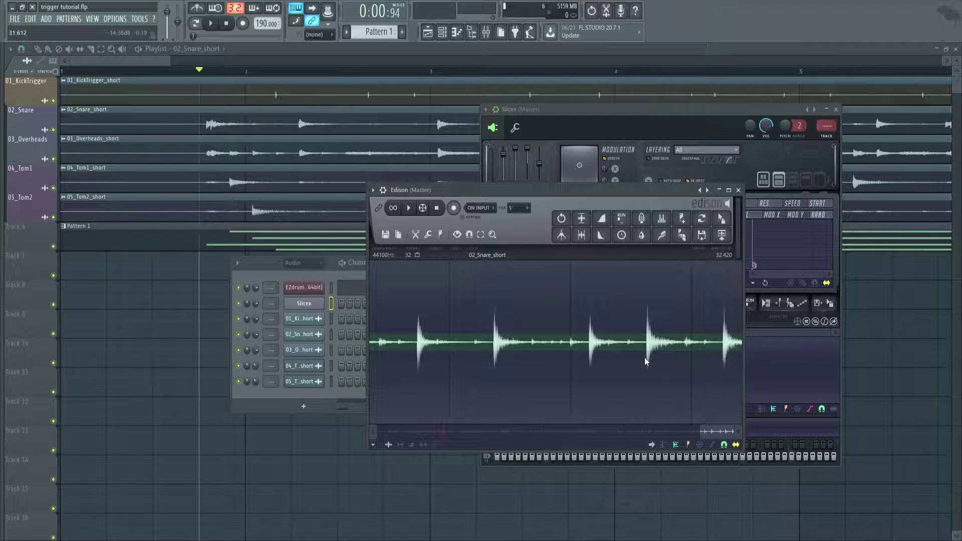
scroll(638, 358, down, 5)
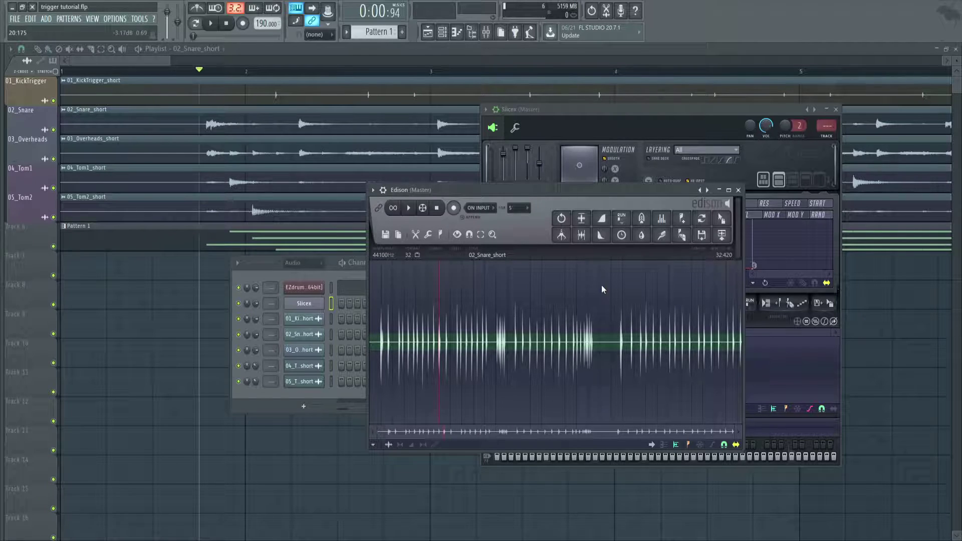
click(417, 208)
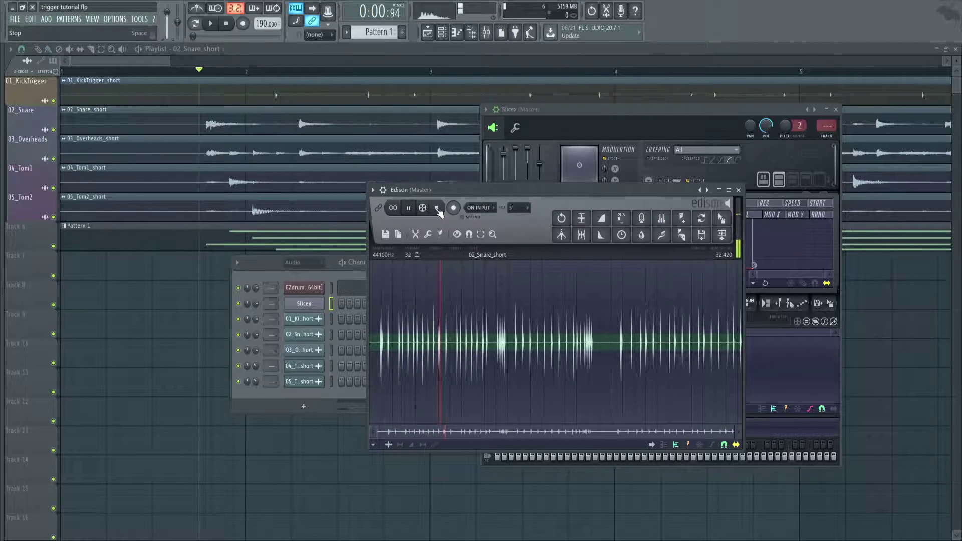
click(438, 211)
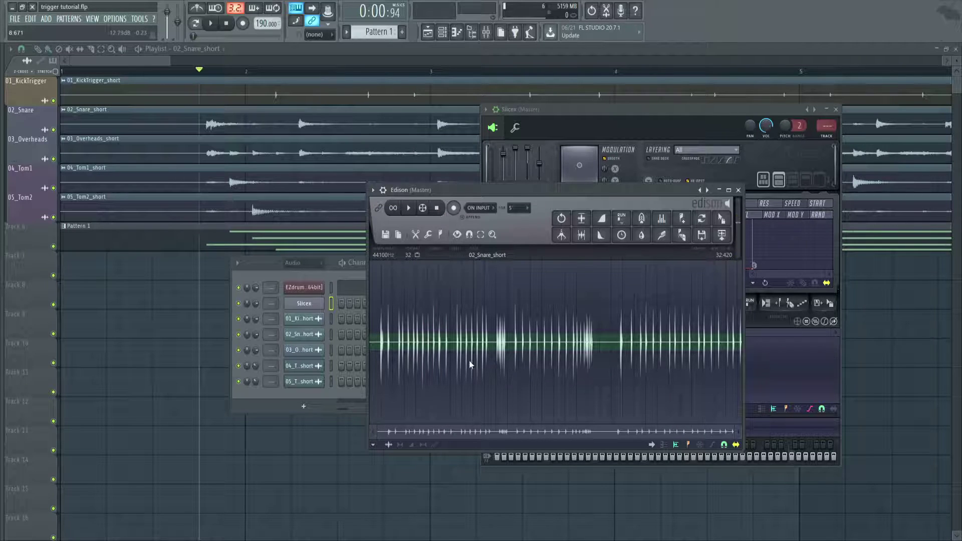
- Transfer the snare recording from Edison into the Slicex channel and auto-slice it with medium sensitivity
drag(549, 191, 609, 216)
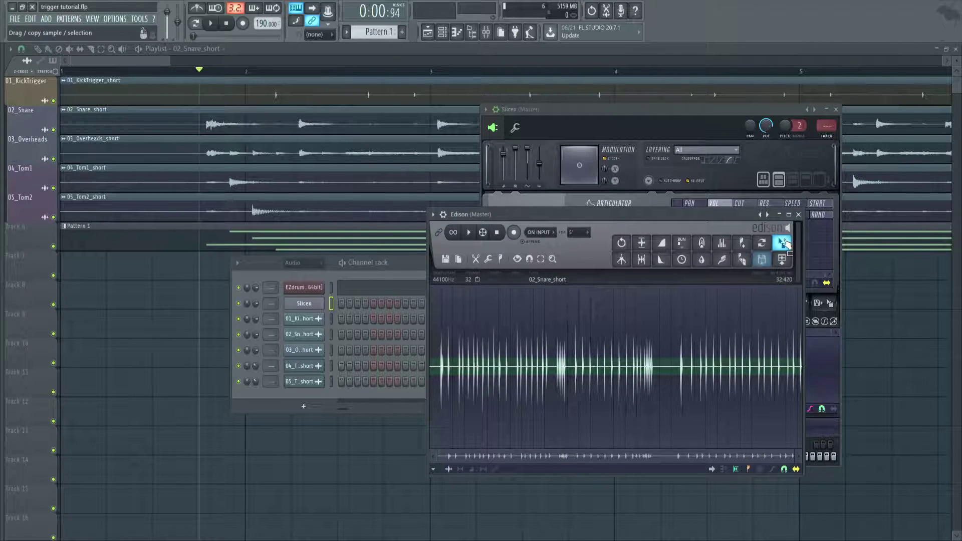
drag(781, 244, 293, 308)
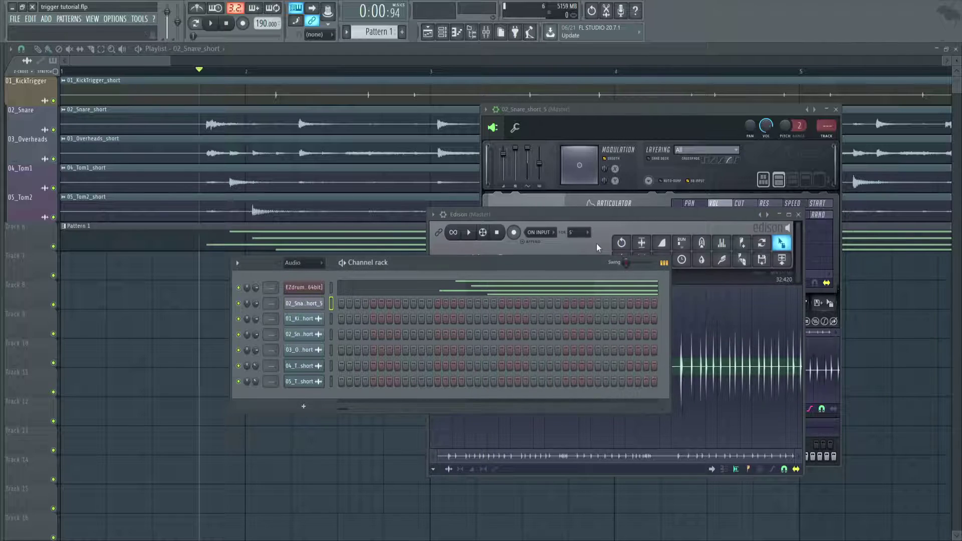
click(616, 111)
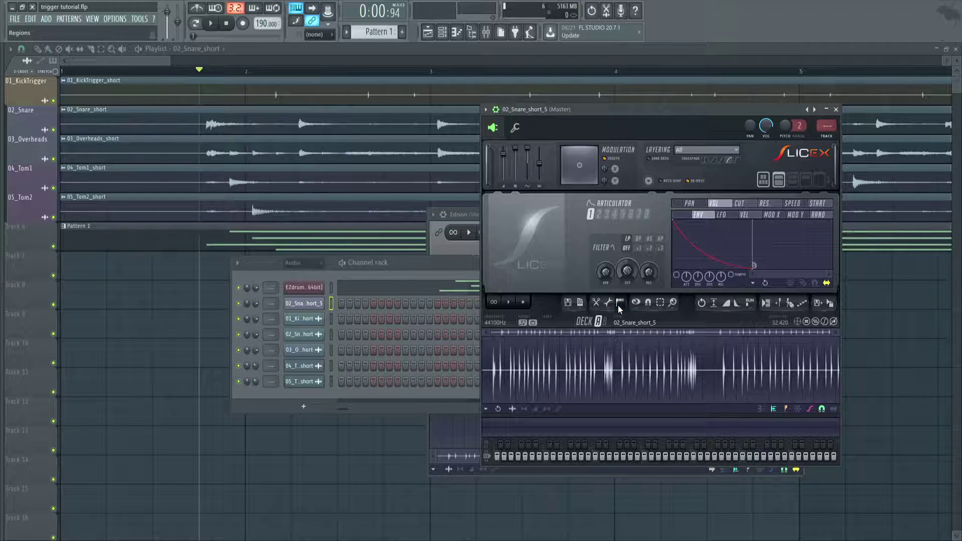
click(733, 438)
scroll(489, 368, up, 4)
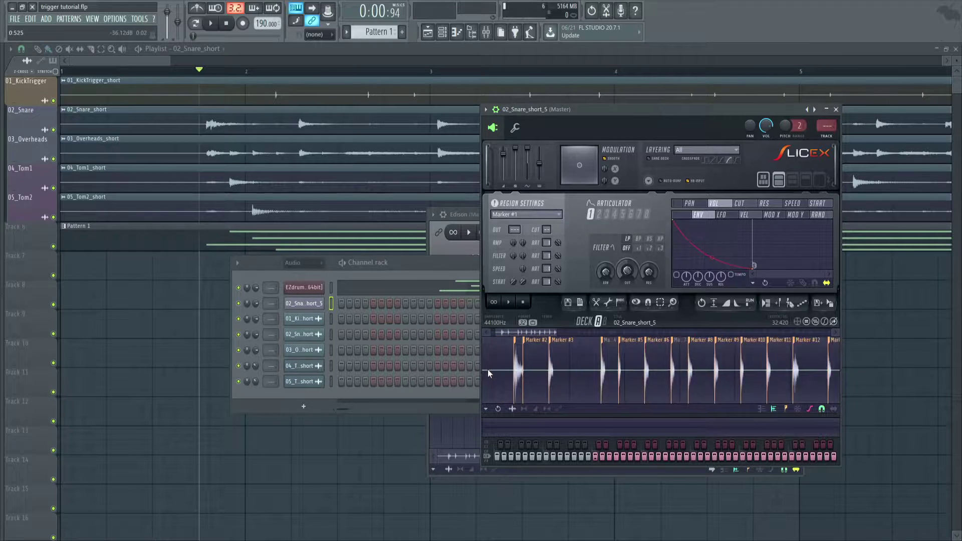
scroll(518, 371, down, 4)
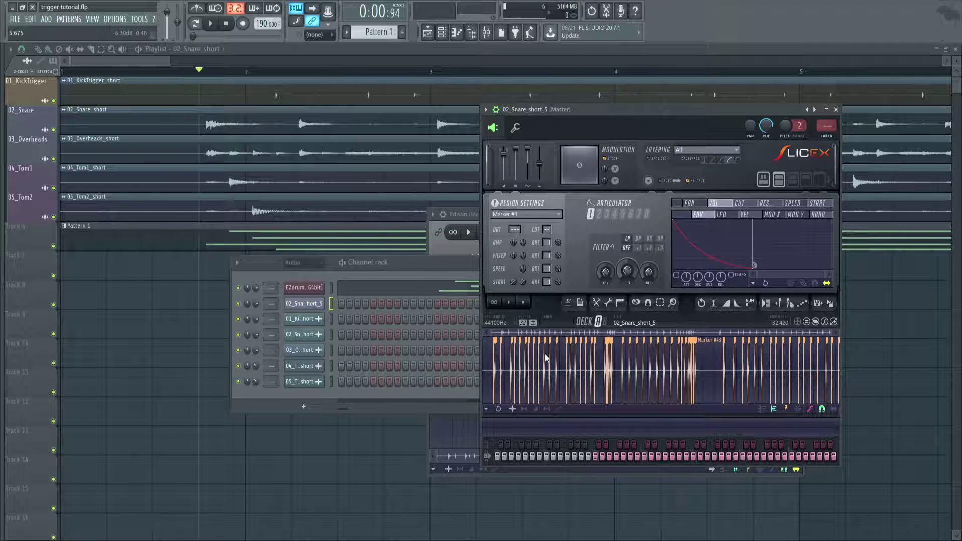
- Open the EZdrummer piano roll, audition the D#3 snare note, and examine the two closely spaced D#3 notes at the start
click(415, 288)
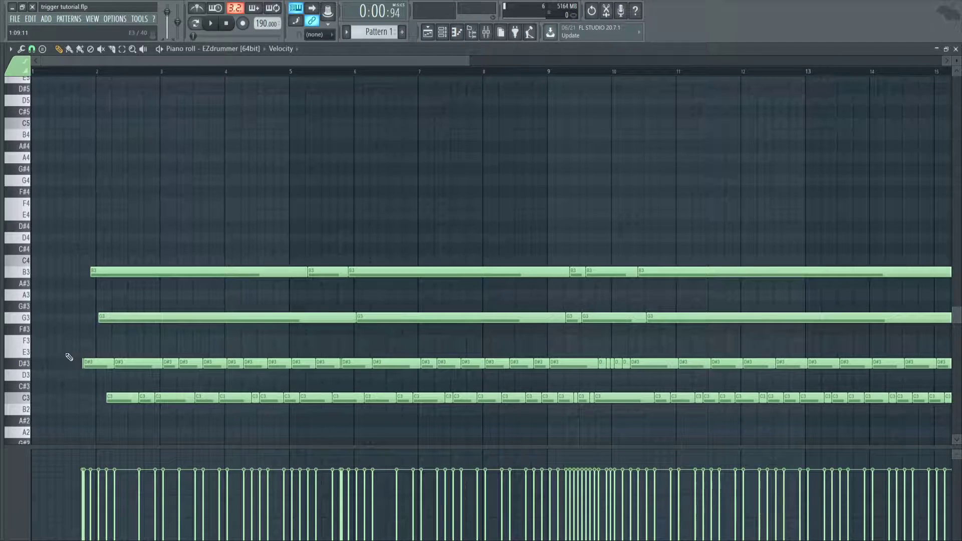
click(20, 364)
click(20, 364)
click(28, 366)
scroll(55, 371, up, 5)
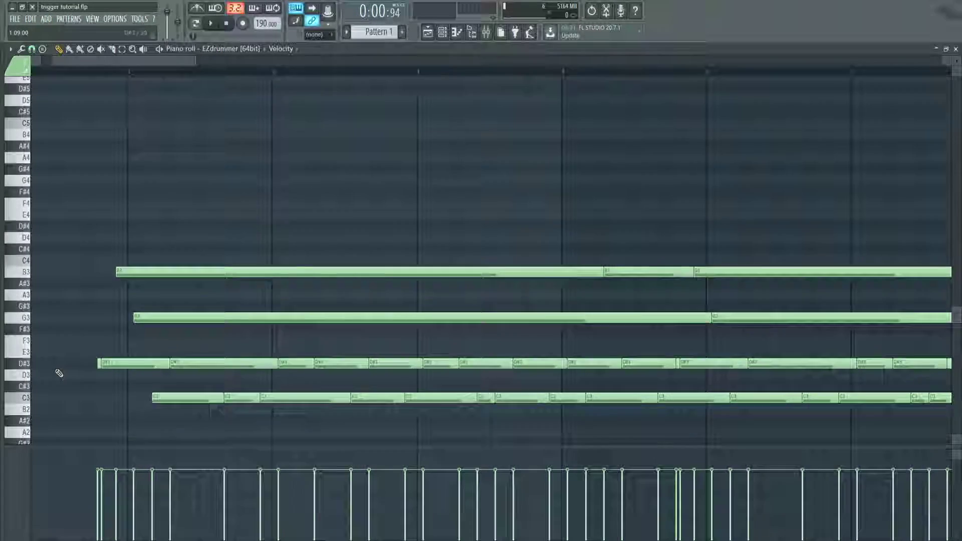
scroll(226, 363, down, 3)
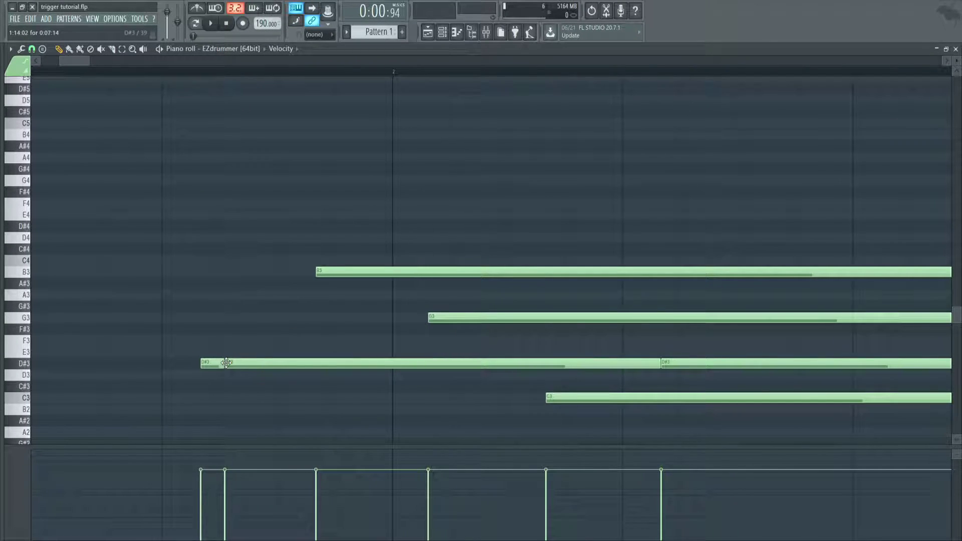
scroll(226, 363, down, 3)
key(F6)
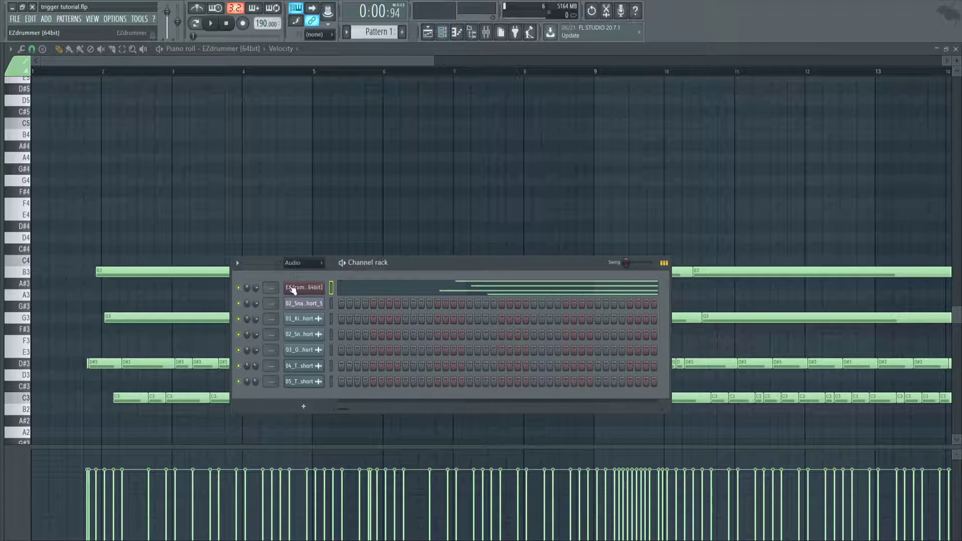
- Return to the snare's Slicex channel, select the first hit from 0:913 to 1:328, and move Marker #2 to its second peak at about 1:030
click(294, 302)
scroll(501, 354, up, 5)
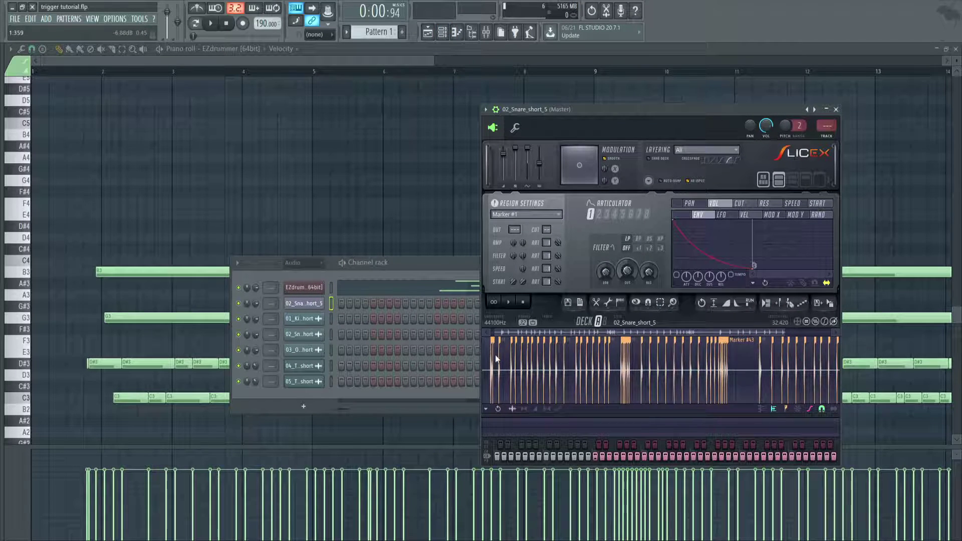
scroll(514, 355, up, 5)
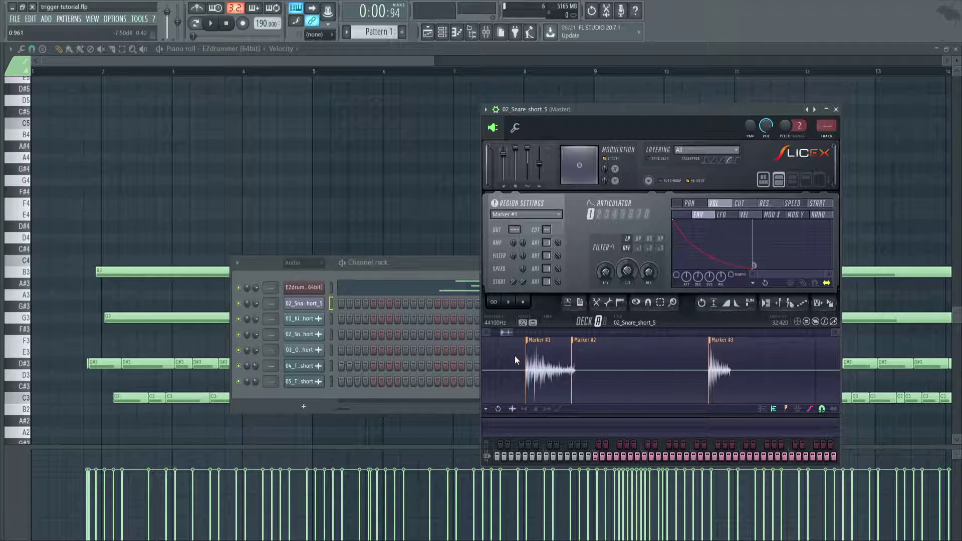
drag(500, 348, 622, 350)
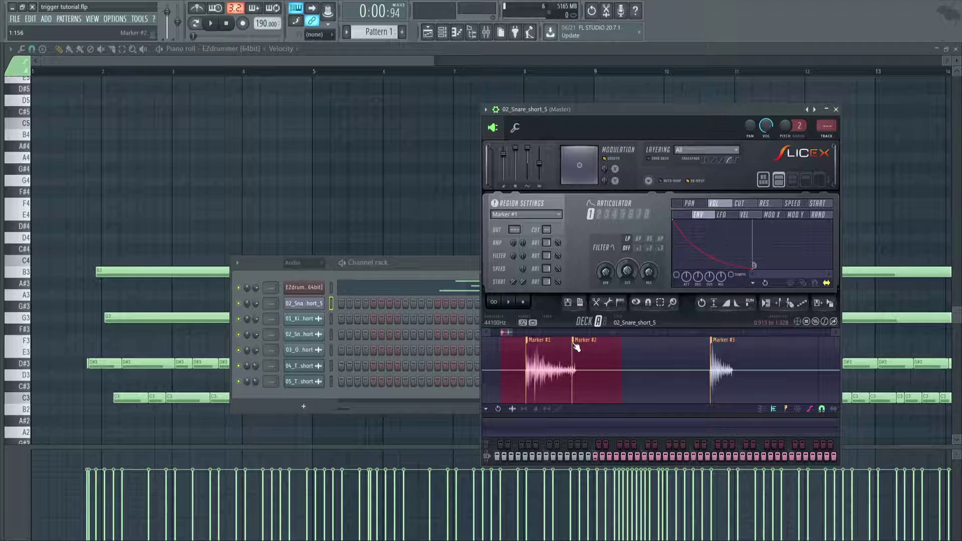
drag(576, 346, 539, 346)
scroll(539, 346, up, 1)
scroll(540, 346, up, 6)
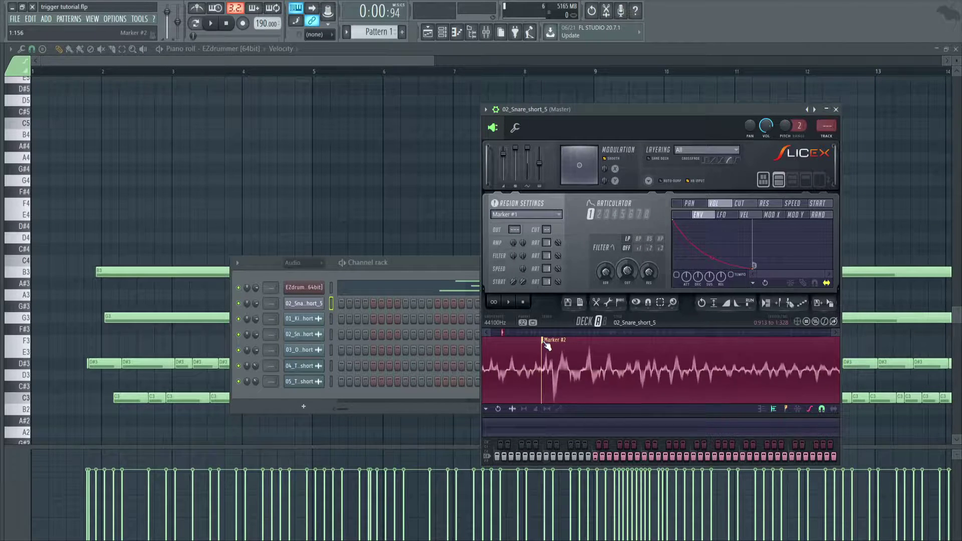
scroll(576, 343, down, 6)
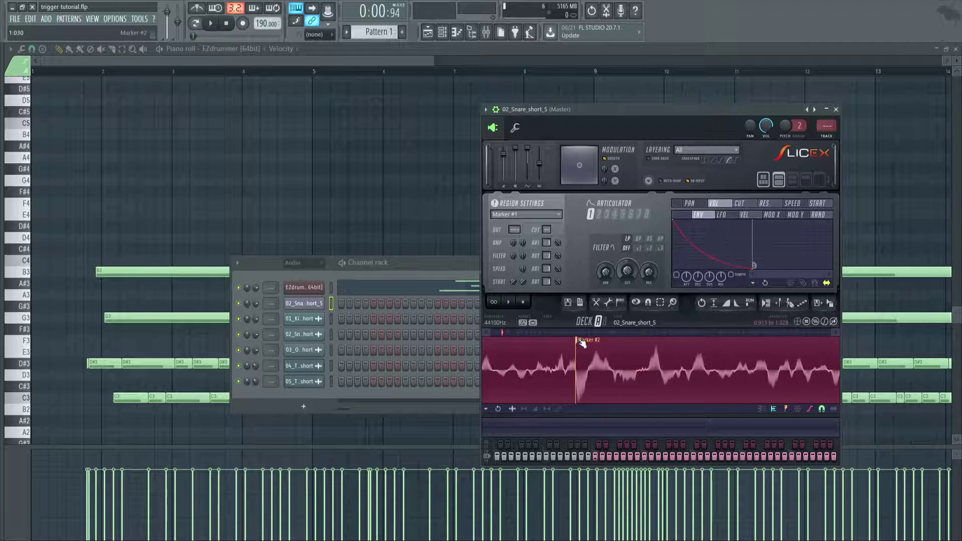
scroll(581, 344, down, 5)
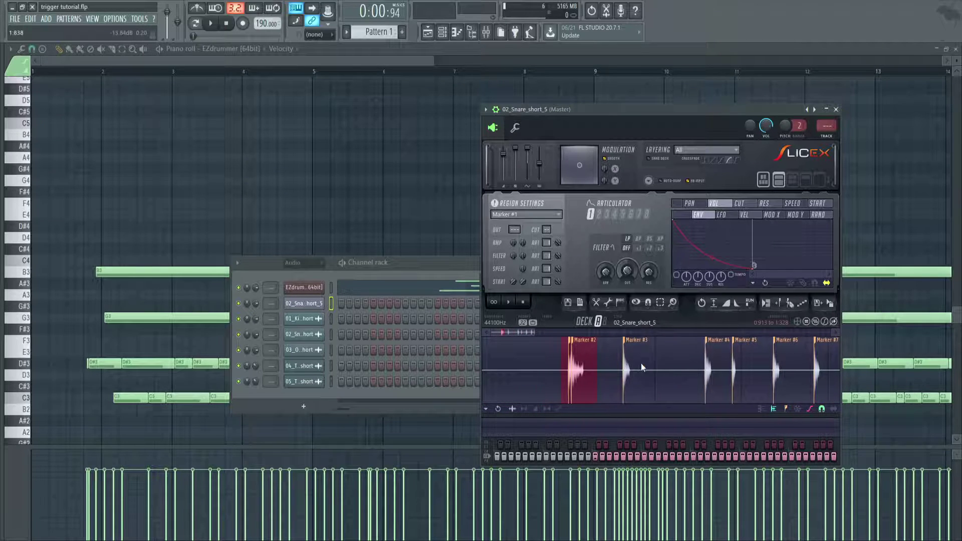
- Locate the double-peaked snare hit at Marker #12 in Slicex and select the area around it
click(834, 333)
click(835, 332)
click(834, 332)
click(834, 332)
click(834, 332)
click(835, 332)
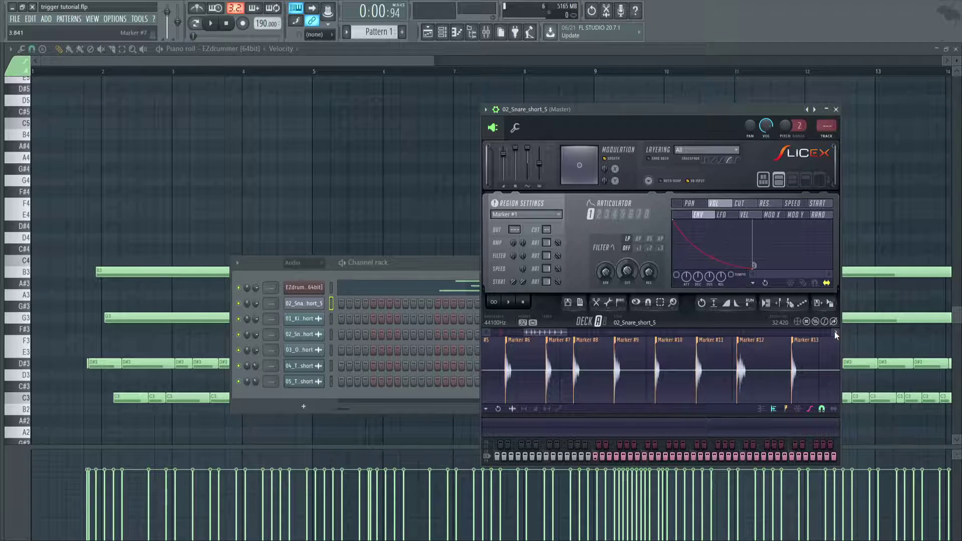
click(835, 333)
drag(835, 335, 835, 335)
scroll(636, 351, up, 5)
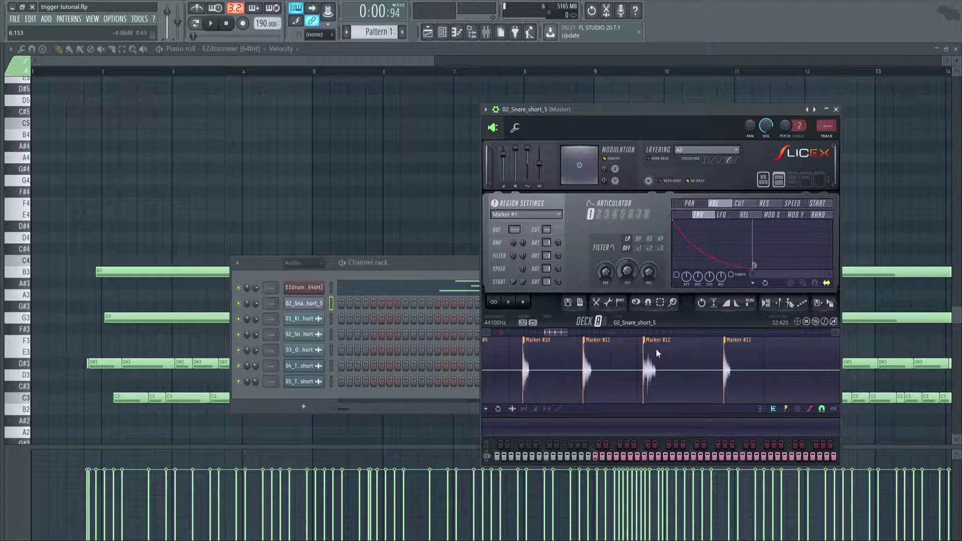
drag(633, 350, 655, 349)
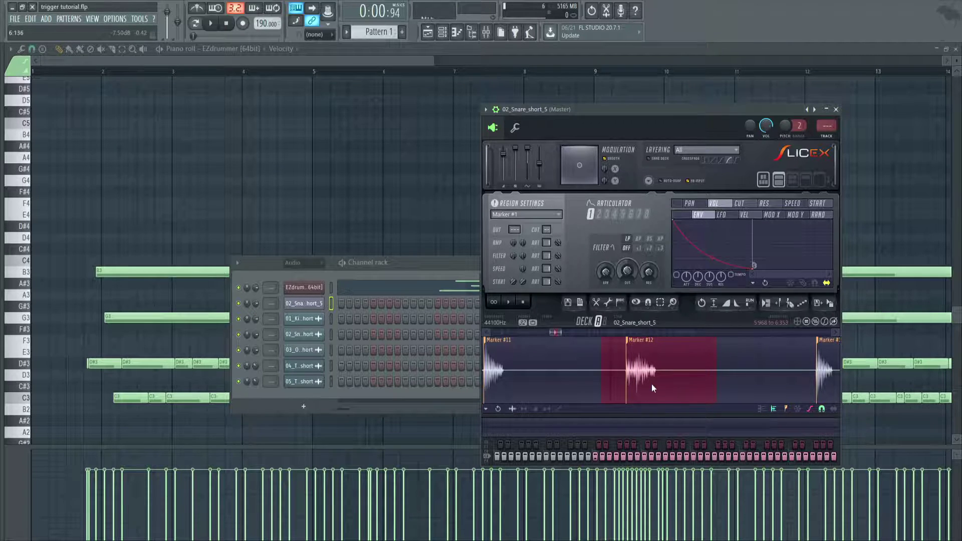
- Select the tail of the Marker #12 hit from its second peak, 6:086 to 6:186, and add a slice marker there
click(669, 350)
drag(668, 350, 624, 354)
scroll(635, 353, up, 4)
scroll(624, 354, up, 5)
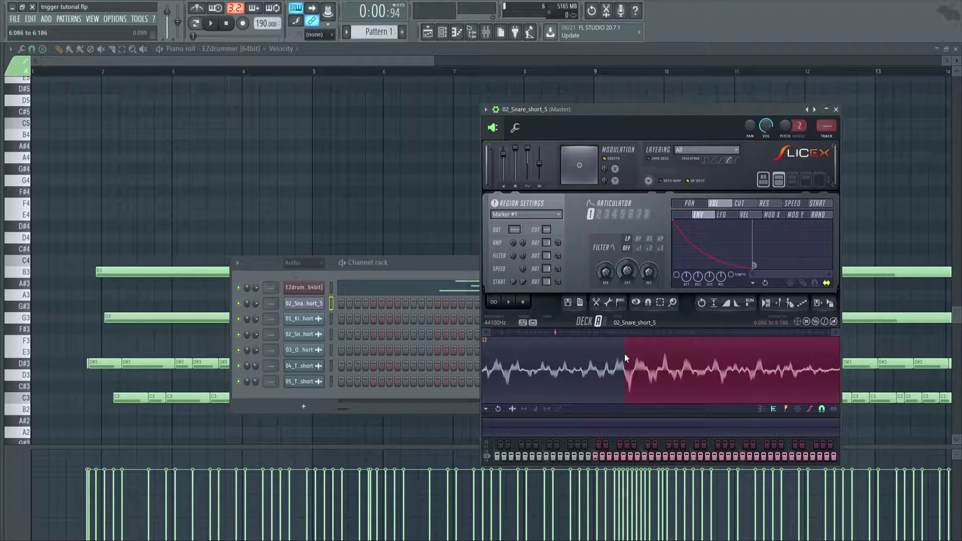
scroll(625, 353, down, 8)
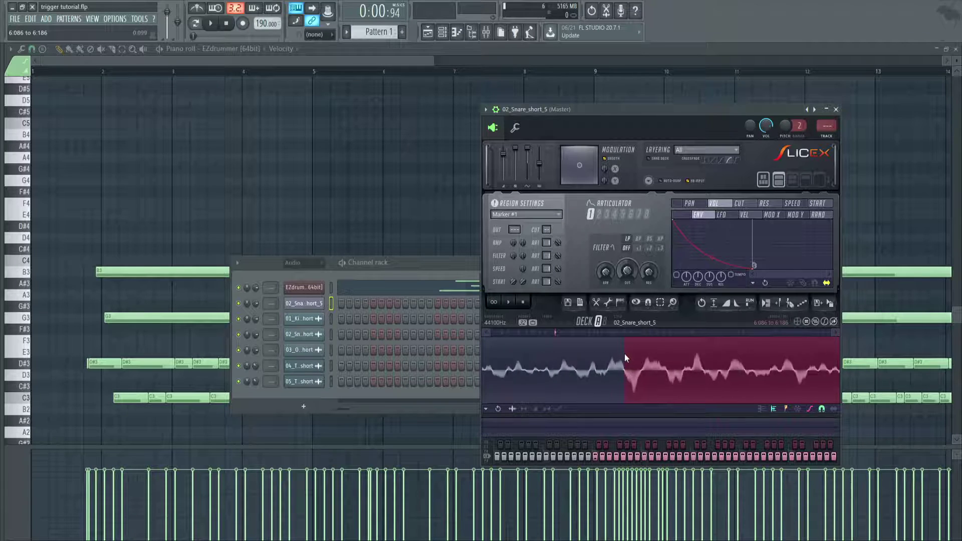
drag(624, 354, 666, 377)
scroll(621, 378, up, 4)
scroll(621, 378, up, 4)
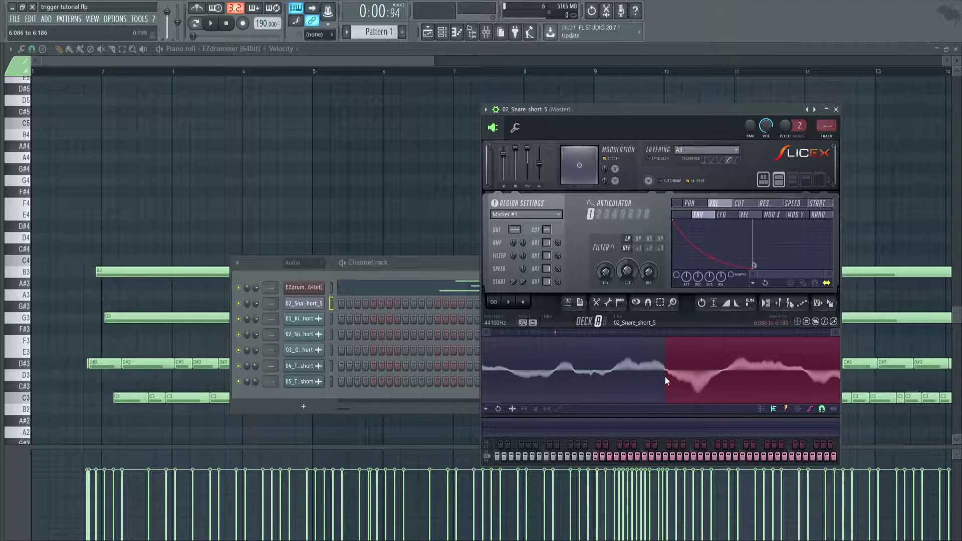
scroll(665, 377, down, 4)
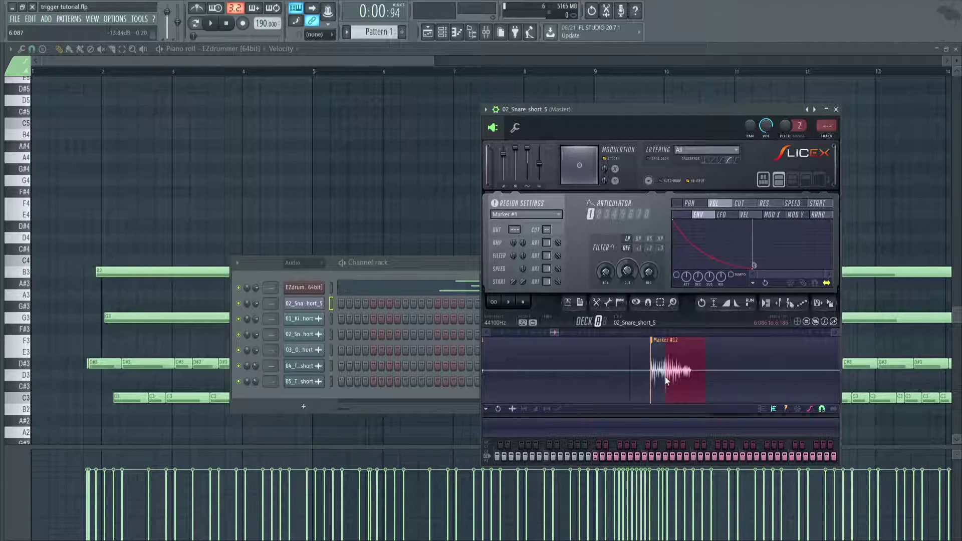
key(alt+m)
drag(626, 360, 729, 350)
- Check the snare hits from Marker #13 onward to Marker #45 in Slicex for double peaks lacking their own marker
click(839, 333)
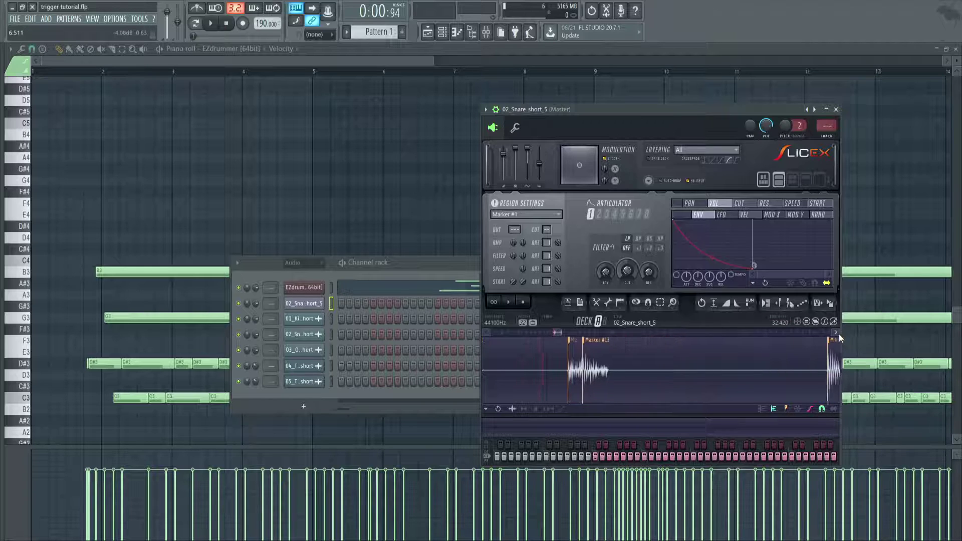
click(839, 334)
click(838, 333)
click(839, 333)
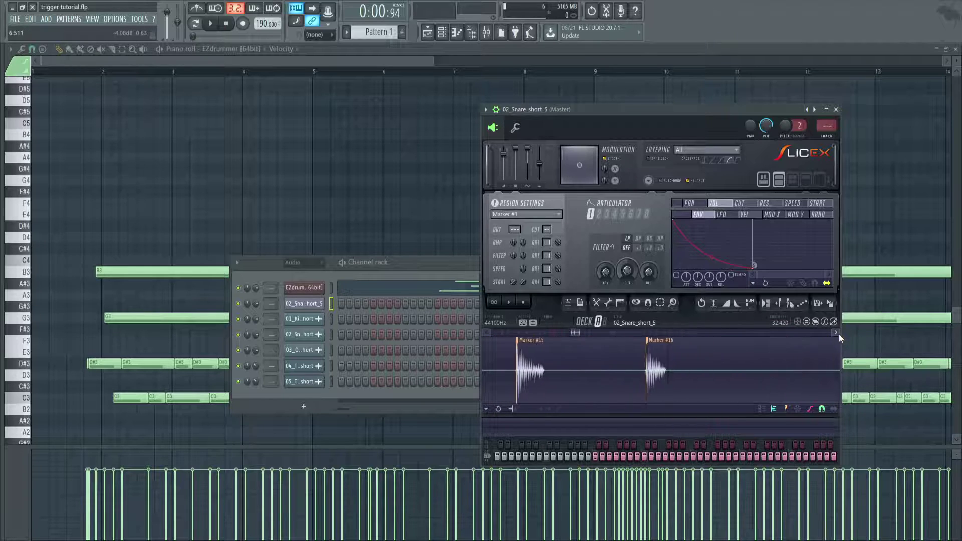
click(838, 333)
click(839, 333)
click(839, 333)
click(839, 334)
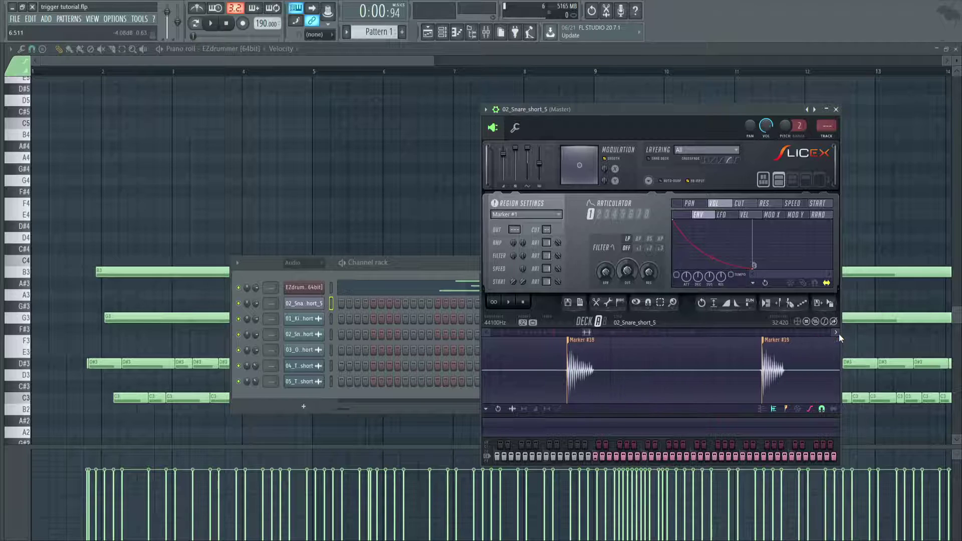
click(838, 333)
click(839, 334)
click(839, 333)
click(838, 334)
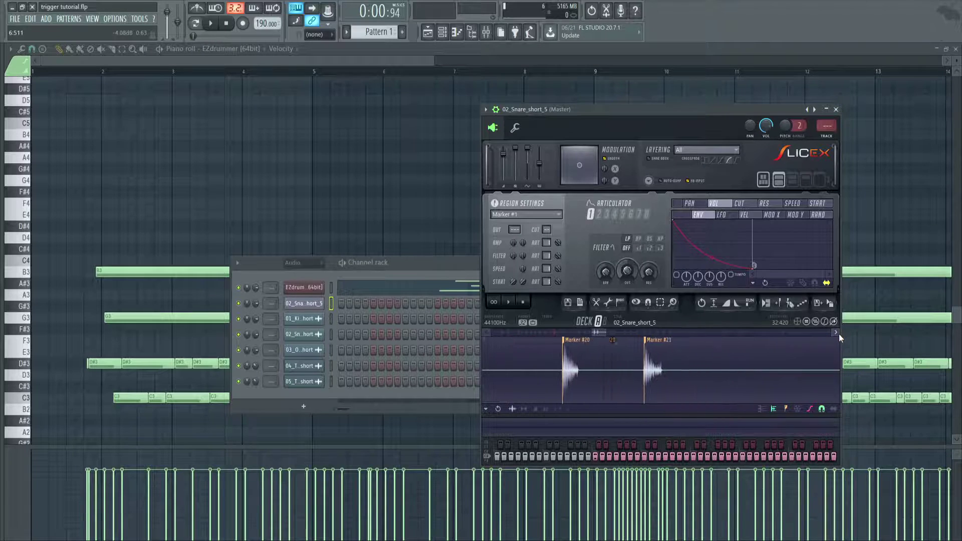
click(838, 334)
click(838, 333)
click(838, 333)
click(838, 333)
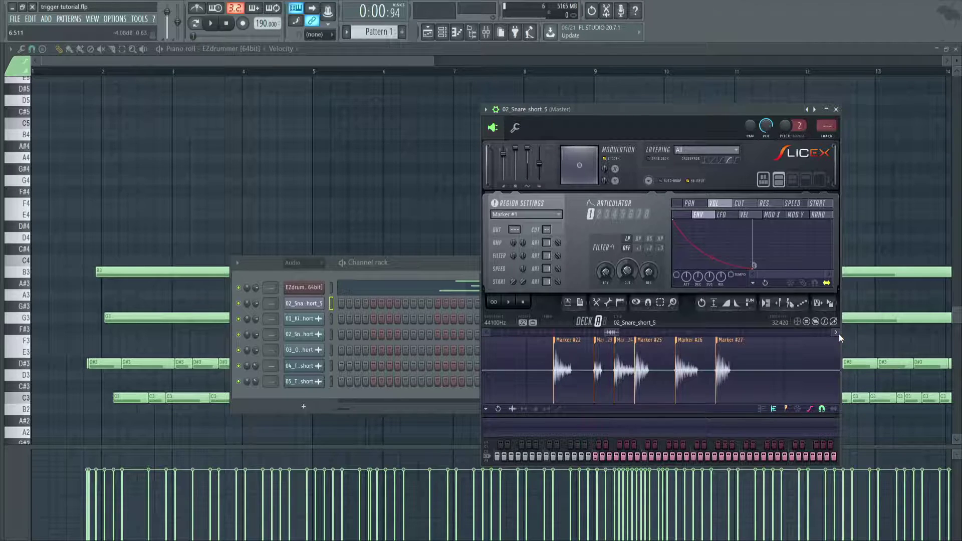
click(839, 334)
click(839, 334)
click(839, 333)
click(839, 333)
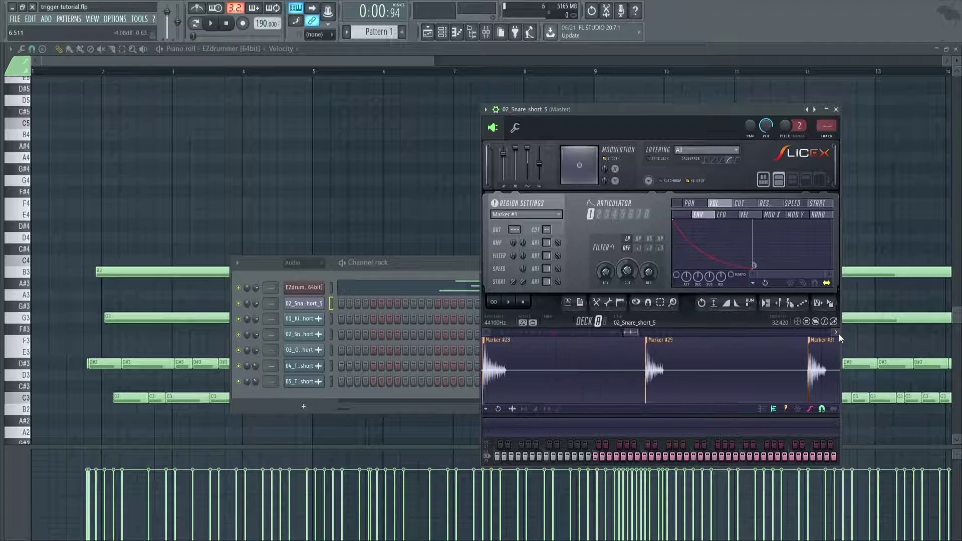
click(839, 334)
click(839, 333)
click(838, 334)
click(838, 334)
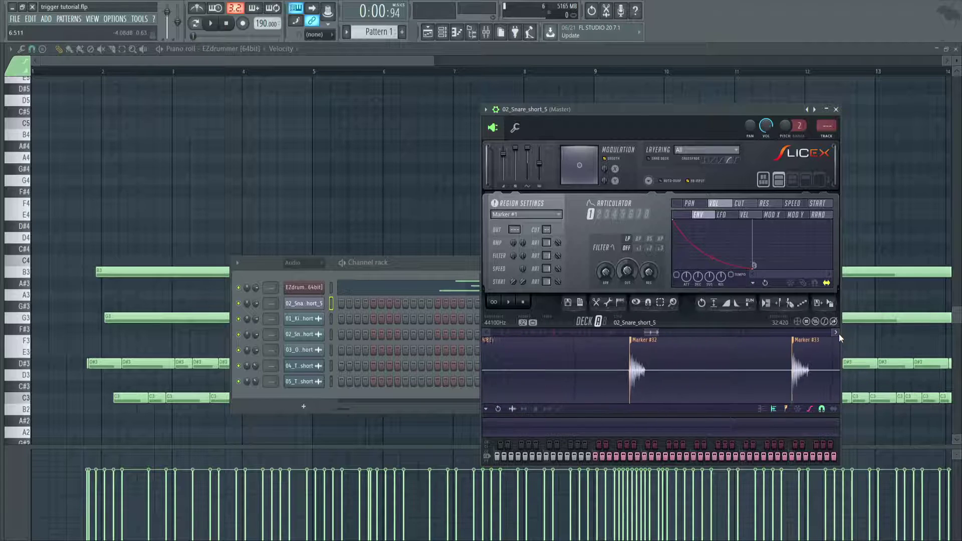
click(838, 334)
click(839, 334)
click(839, 333)
click(838, 334)
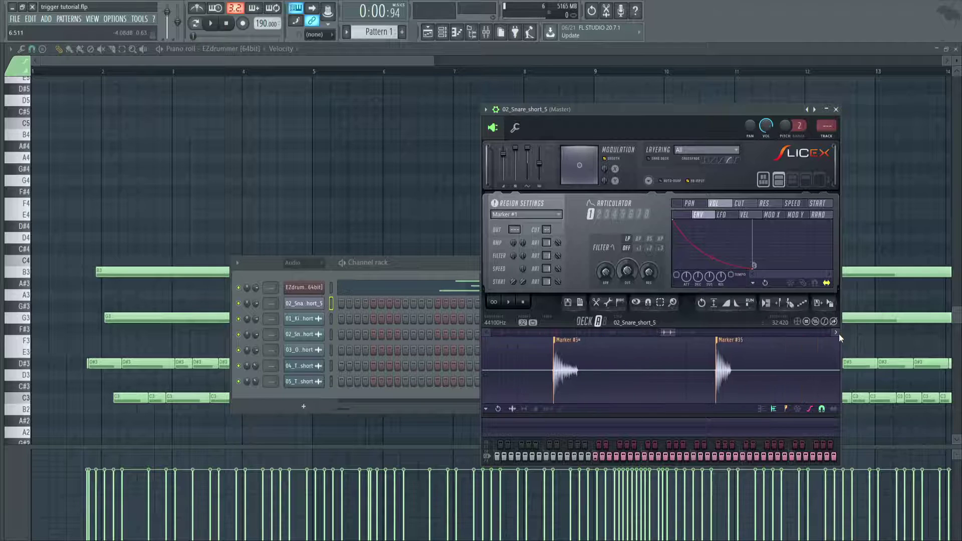
click(839, 334)
click(839, 334)
click(838, 334)
click(838, 334)
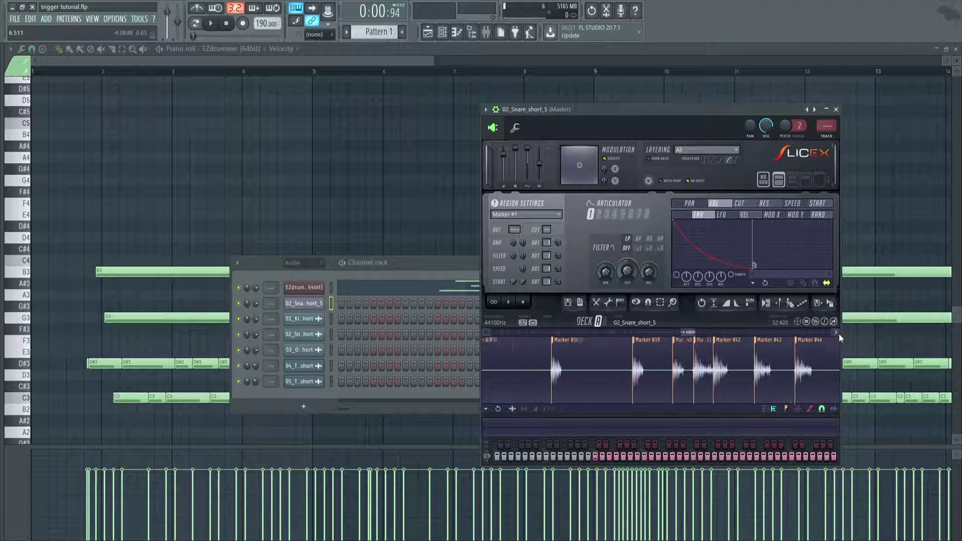
click(839, 333)
click(838, 334)
click(838, 334)
click(838, 333)
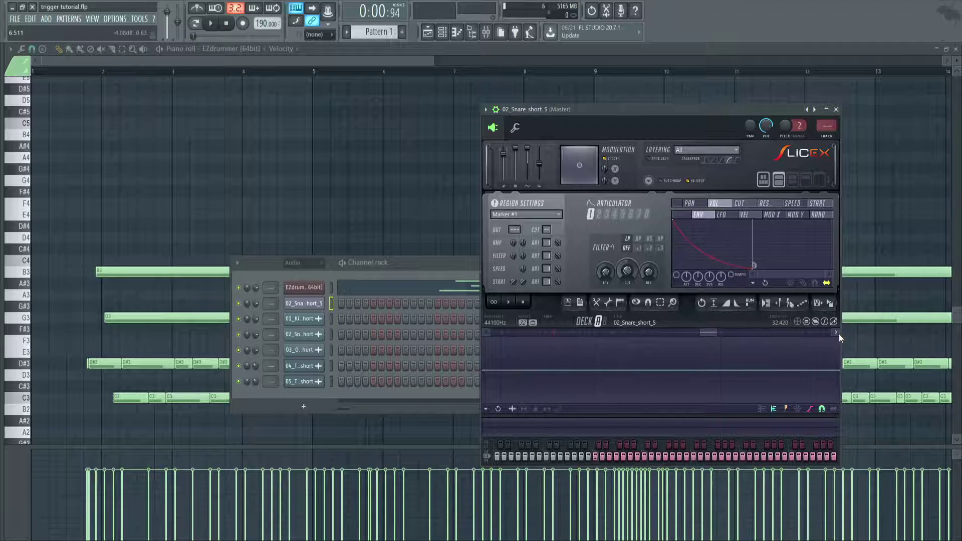
click(839, 333)
click(839, 333)
click(838, 334)
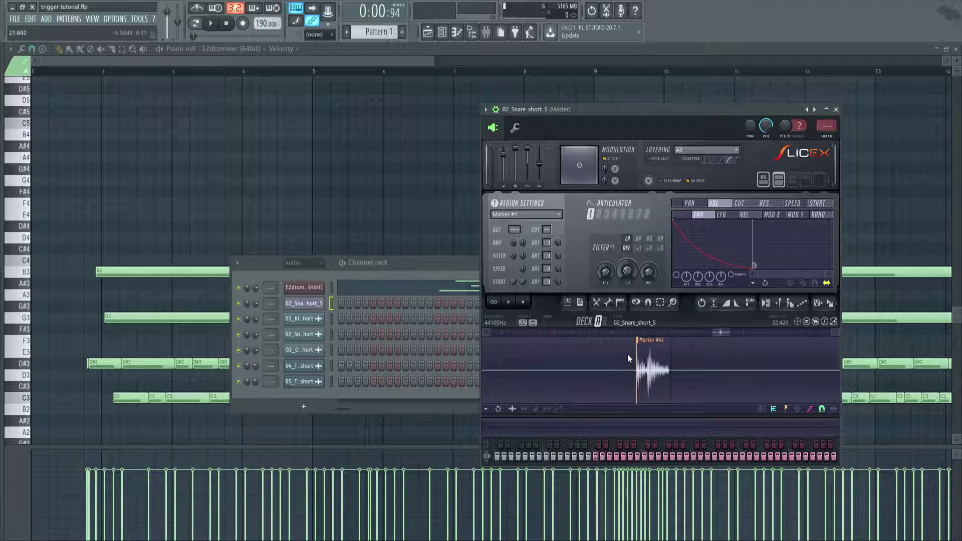
- Select the Marker #45 hit from its second peak, 21:893 to 22:069, and add a slice marker there
drag(623, 354, 713, 345)
click(680, 355)
scroll(663, 354, up, 1)
scroll(643, 354, up, 6)
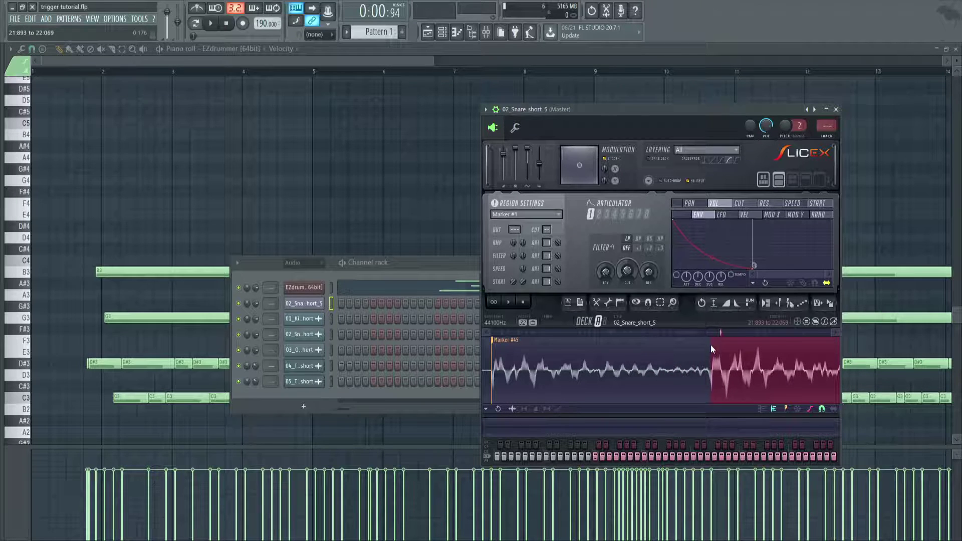
key(Insert)
click(690, 374)
scroll(674, 369, down, 7)
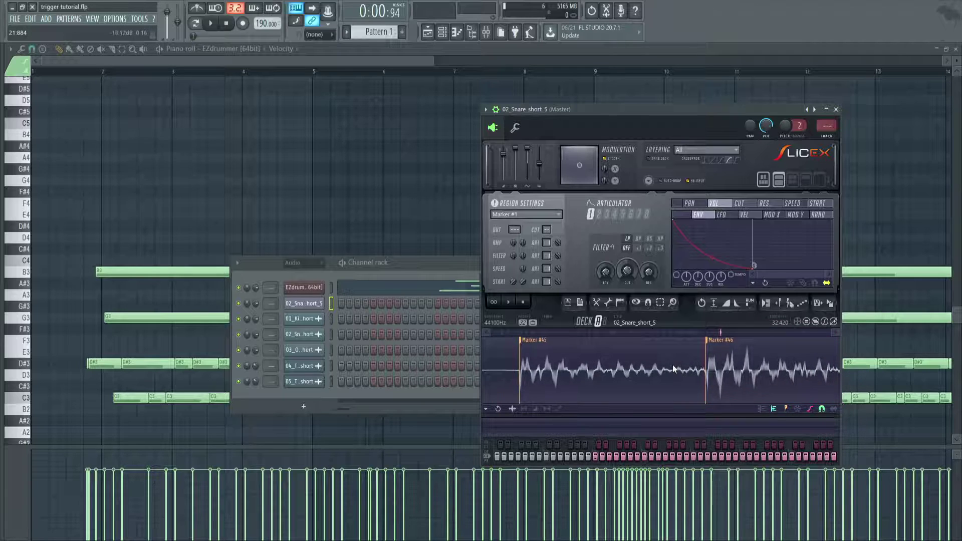
- Check the remaining snare hits, keep only the slices' groove as notes for the snare channel, and open its piano roll
double_click(764, 354)
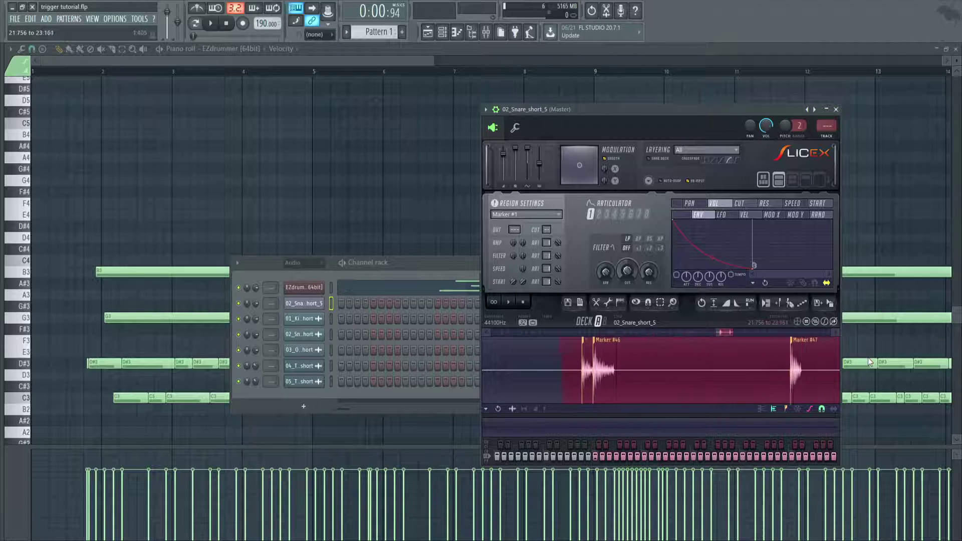
drag(867, 358, 867, 358)
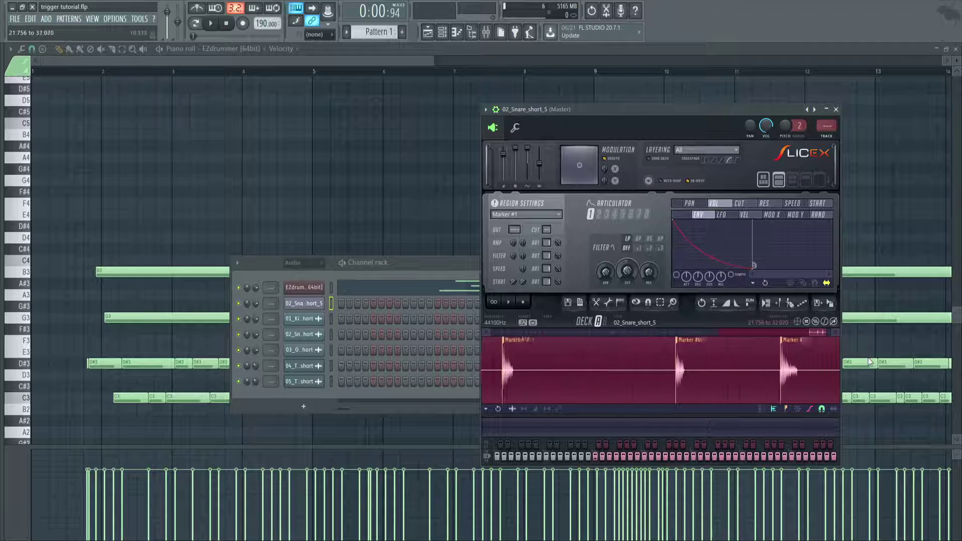
click(730, 350)
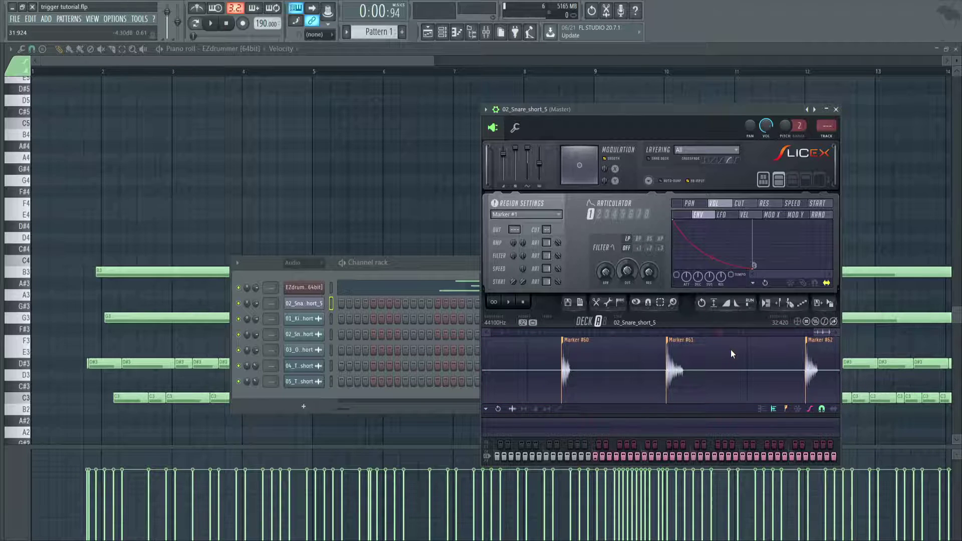
scroll(731, 353, down, 12)
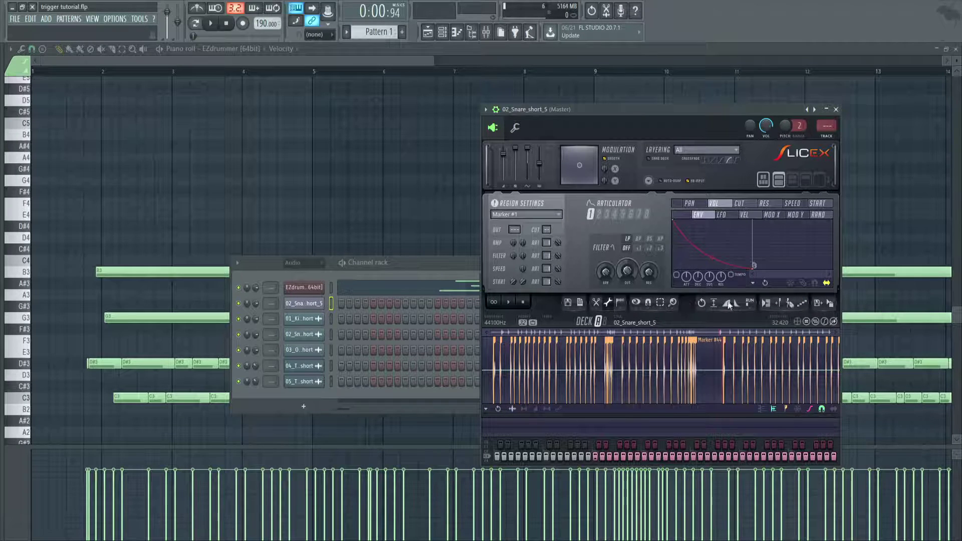
click(877, 358)
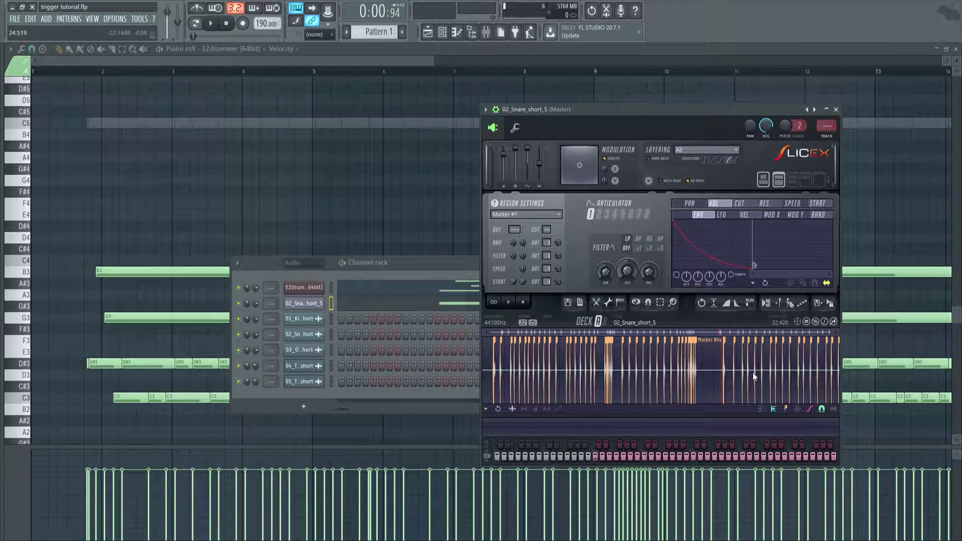
click(361, 306)
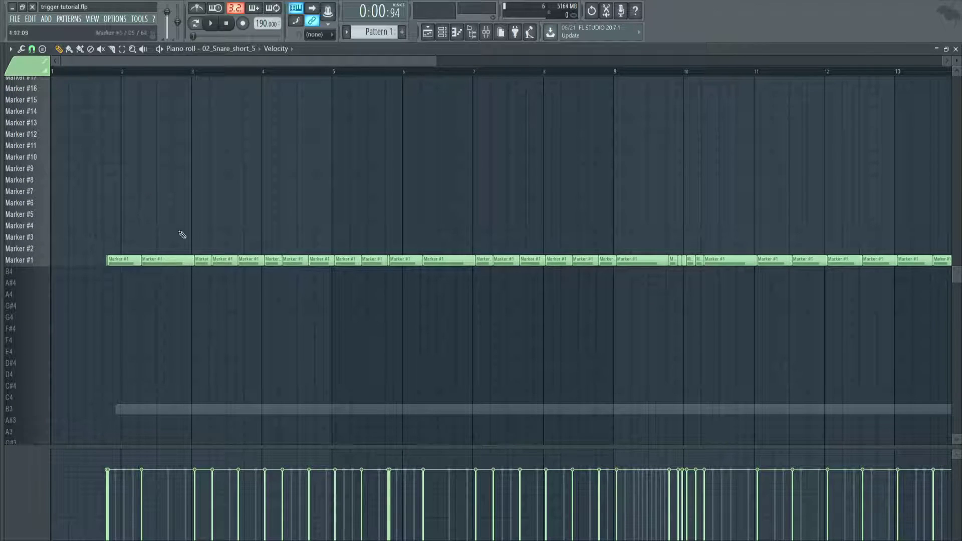
scroll(55, 256, up, 5)
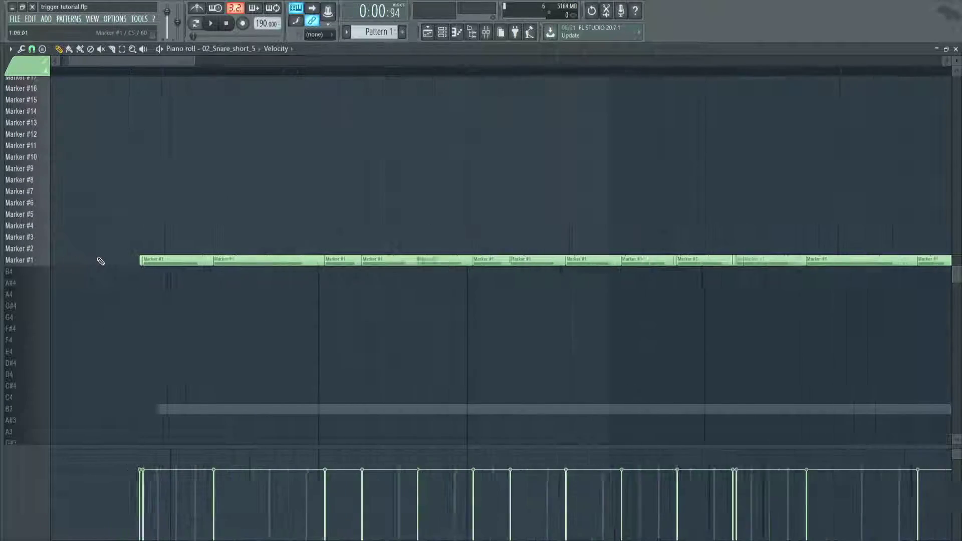
scroll(236, 255, down, 10)
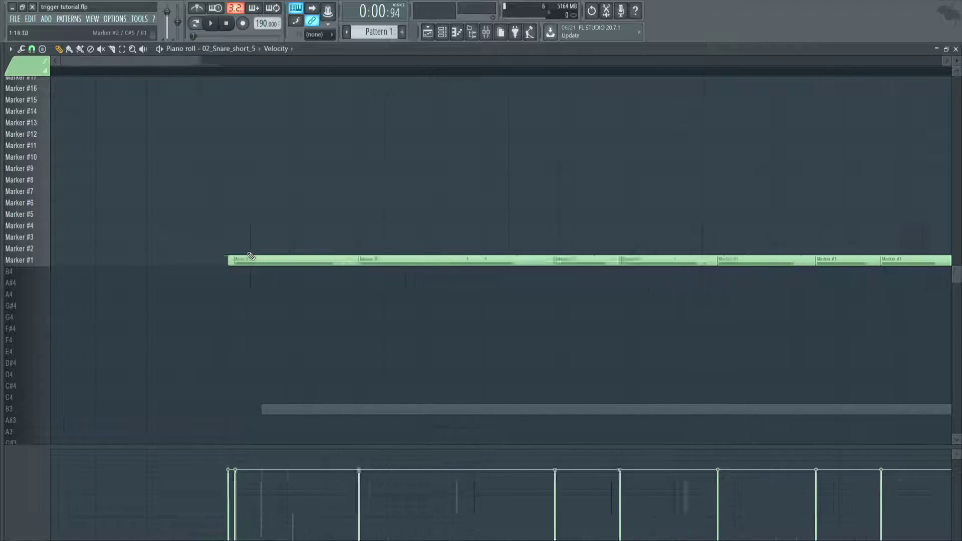
- Copy all the Marker #1 notes from the snare's piano roll and paste them into the EZdrummer piano roll
key(F6)
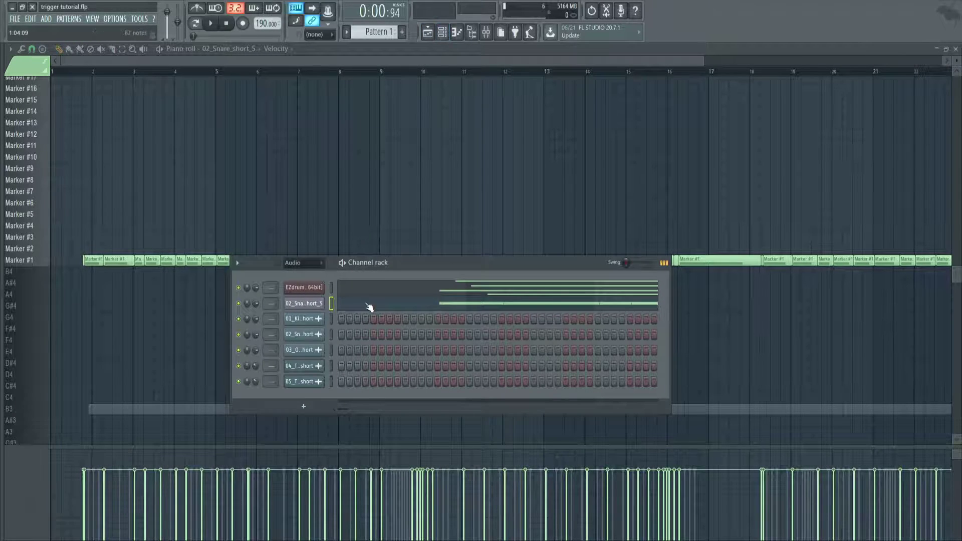
key(F6)
key(ctrl+a)
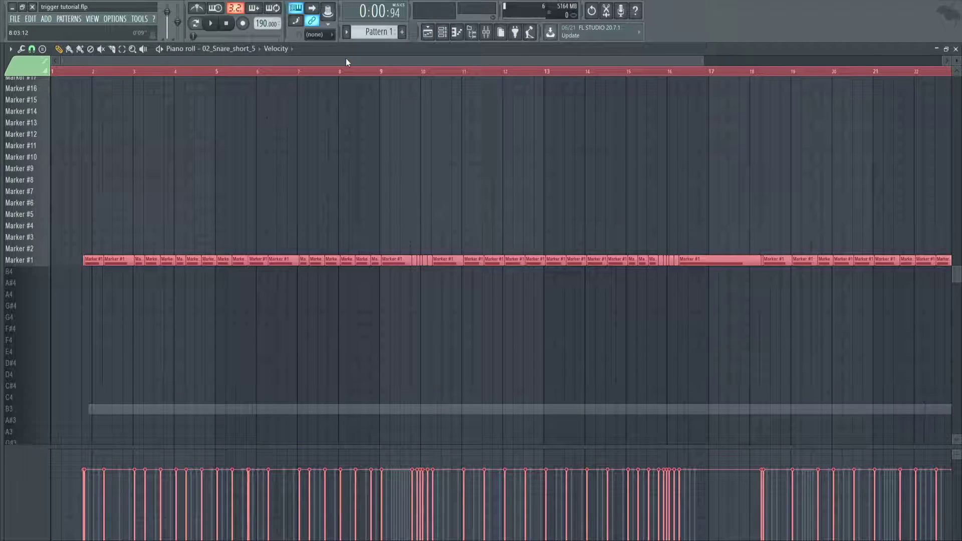
click(443, 37)
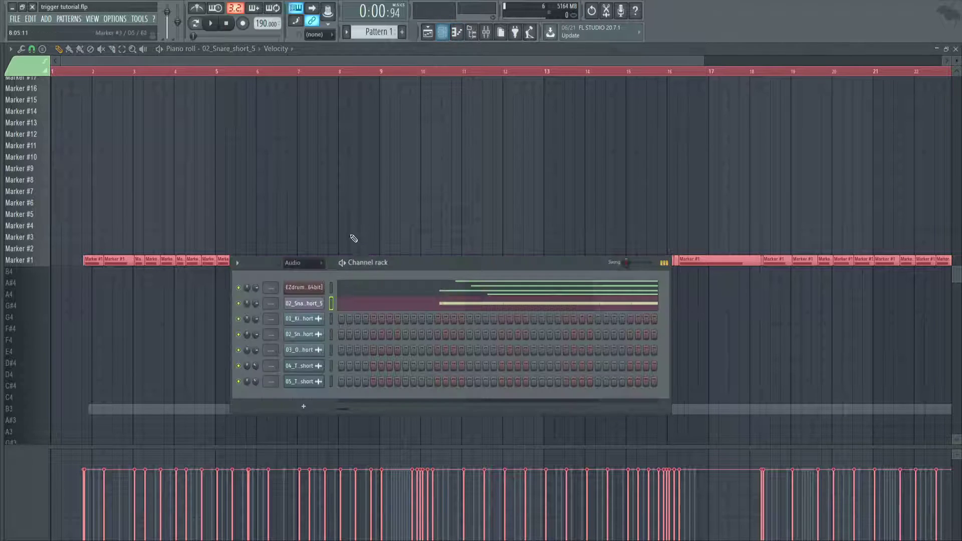
click(373, 290)
key(F6)
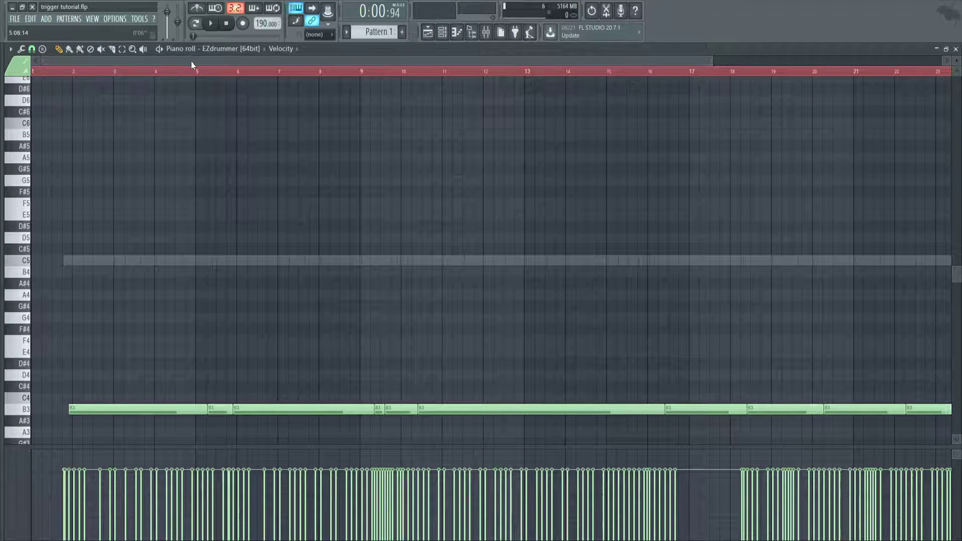
key(ctrl+v)
- Compare the pasted C5 notes with the old D#3 snare notes and delete the whole D#3 row
scroll(55, 239, up, 20)
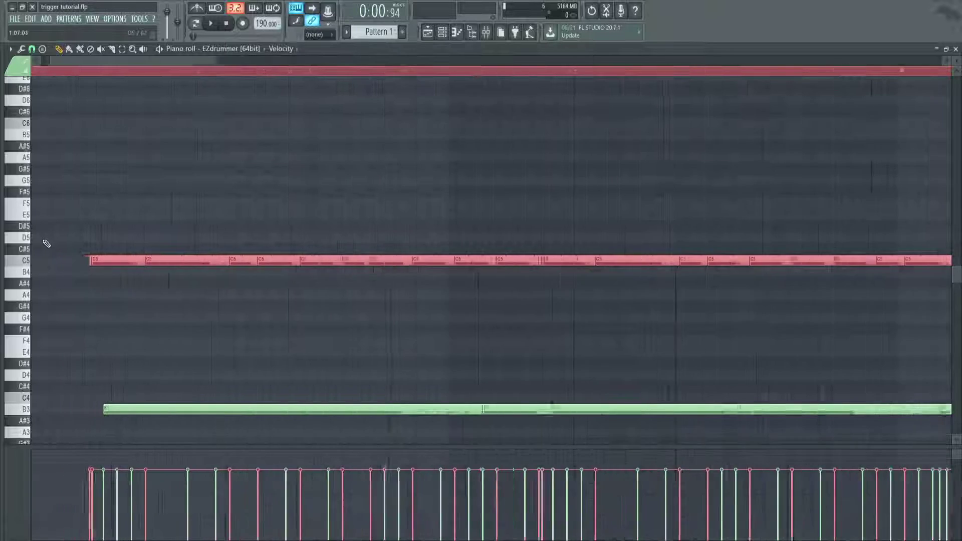
mouse_move(325, 262)
mouse_down()
mouse_move(341, 262)
mouse_move(325, 262)
mouse_up()
scroll(325, 263, down, 1)
scroll(313, 270, down, 5)
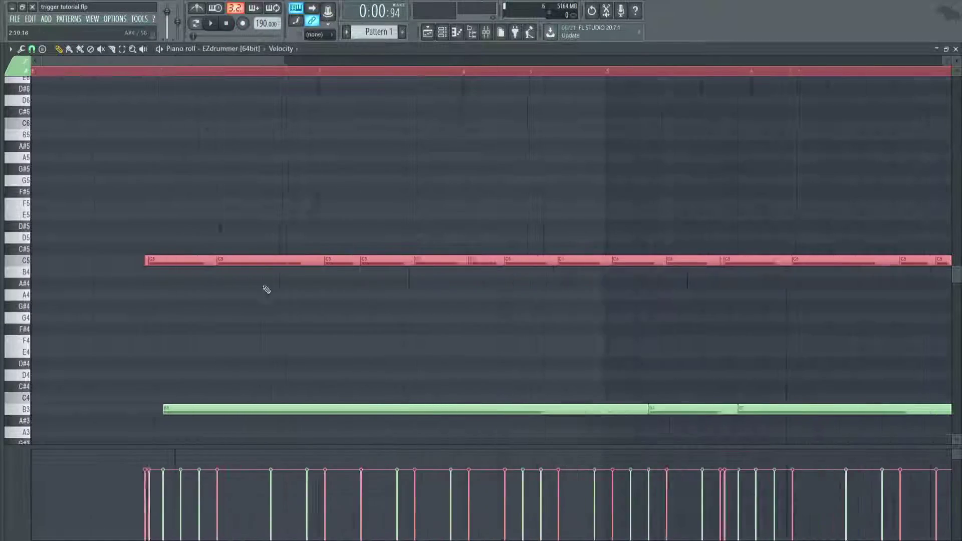
scroll(134, 303, down, 4)
scroll(131, 305, down, 1)
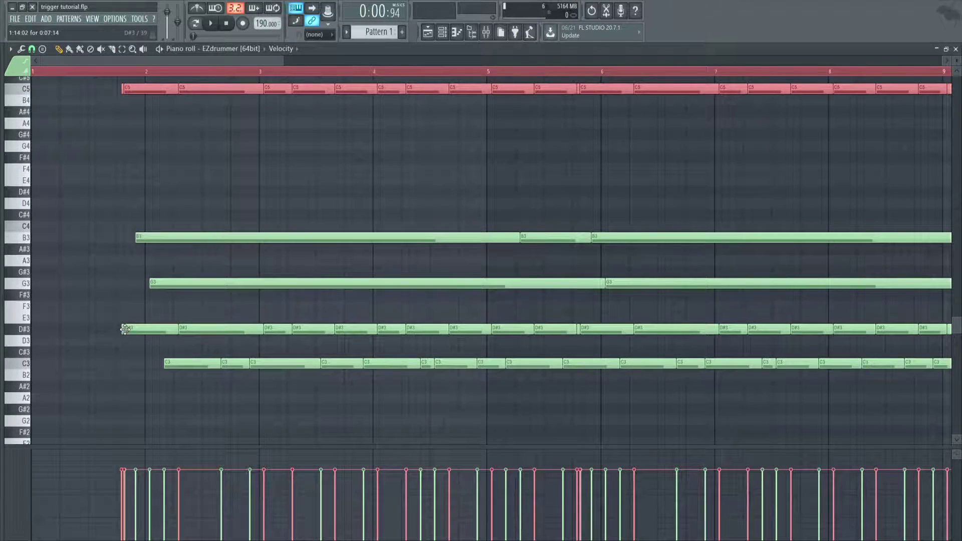
scroll(121, 323, down, 4)
key(e)
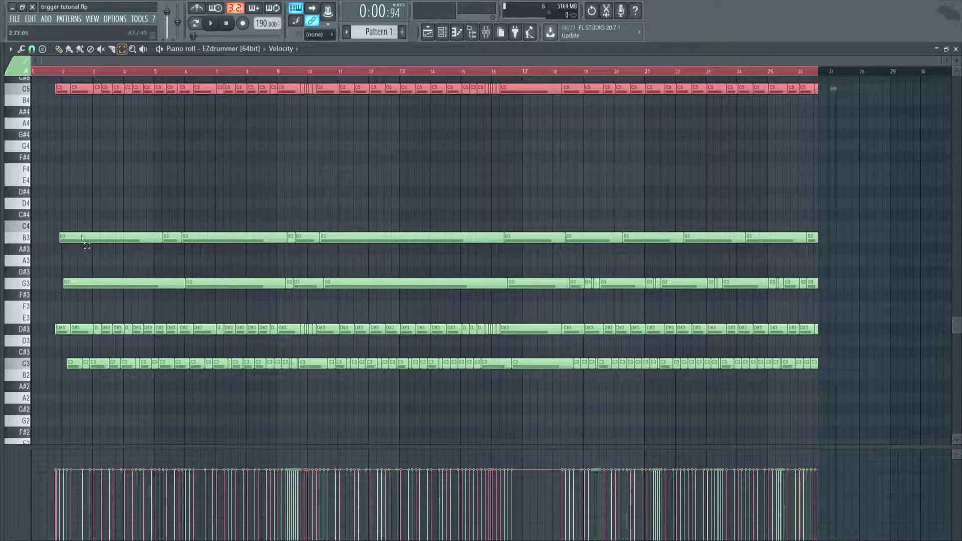
drag(49, 332, 865, 326)
key(Delete)
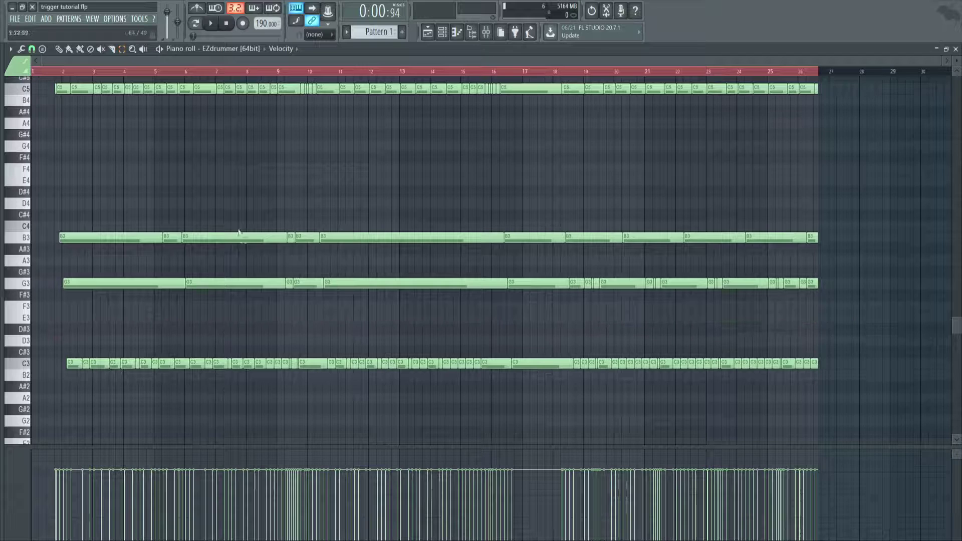
- Select all the pasted C5 notes and transpose them down to EZdrummer's D#3 snare row
scroll(58, 149, up, 1)
drag(50, 128, 894, 111)
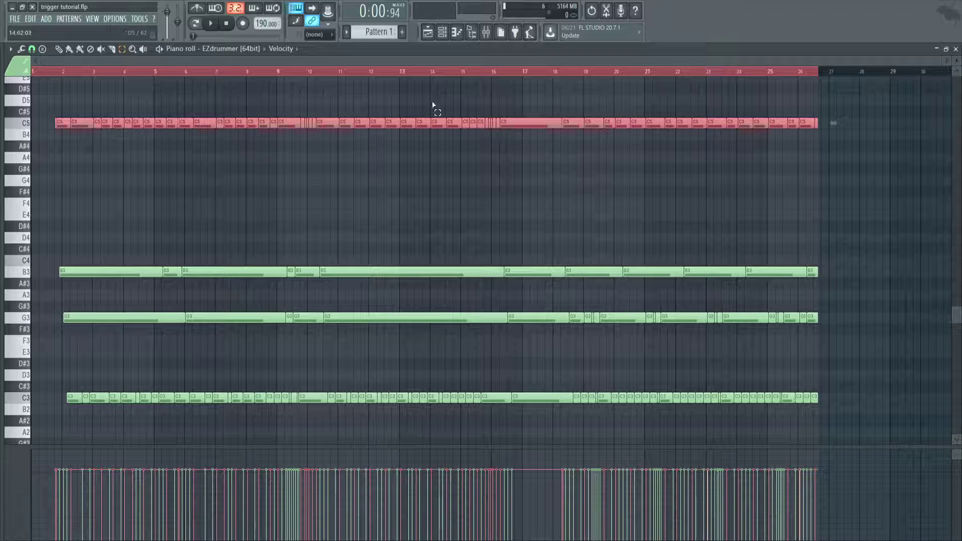
click(26, 124)
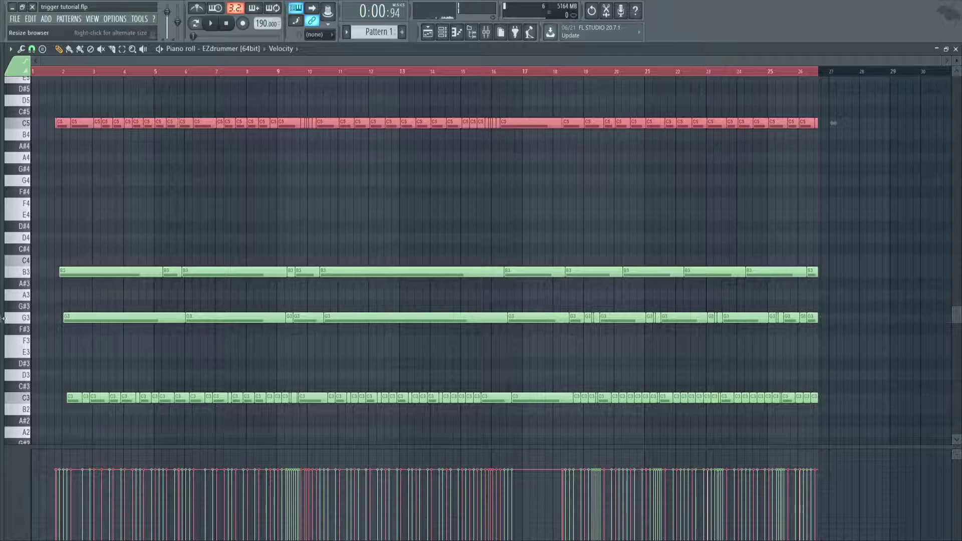
click(34, 366)
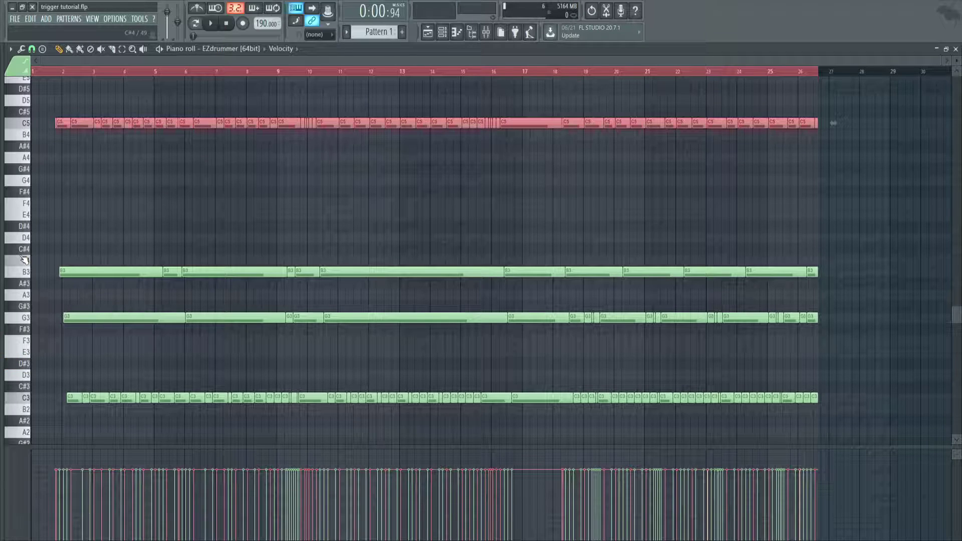
key(shift+Down)
key(shift+Down)
key(shift+Down)
key(shift+Down)
key(shift+Down)
key(shift+Down)
key(shift+Down)
key(shift+Down)
key(shift+Down)
key(shift+Down)
key(shift+Down)
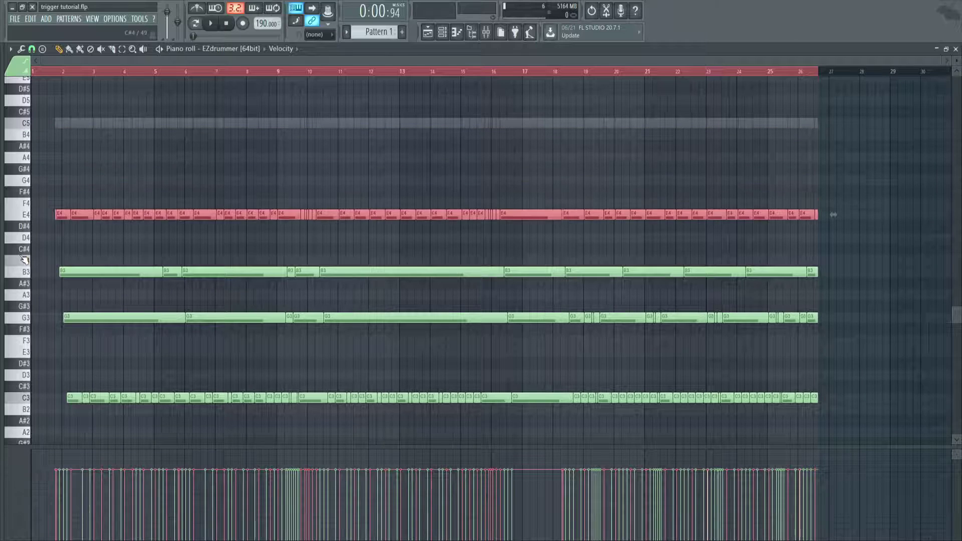
key(Down)
key(Down)
key(Down)
key(Down)
key(Down)
key(Down)
key(Down)
key(Down)
key(Down)
key(Down)
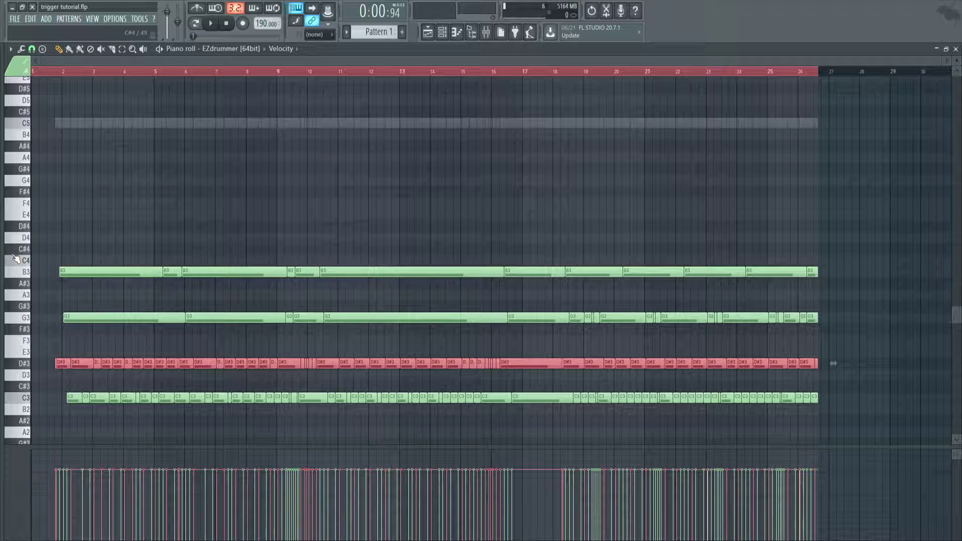
- Transpose the selected D#3 notes back up to C5 and look closely at the first two hits
key(shift+Up)
key(shift+Up)
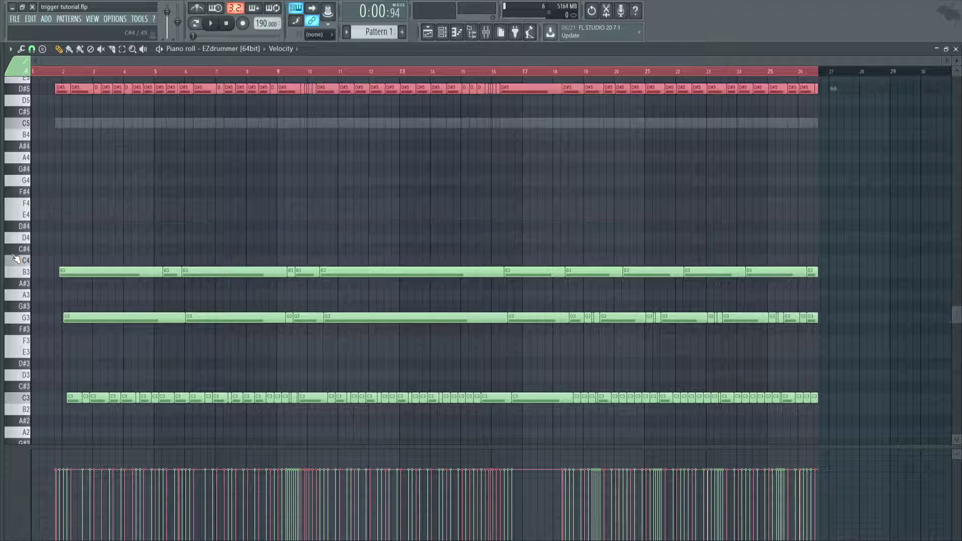
key(Down)
key(Down)
key(Down)
scroll(63, 153, up, 14)
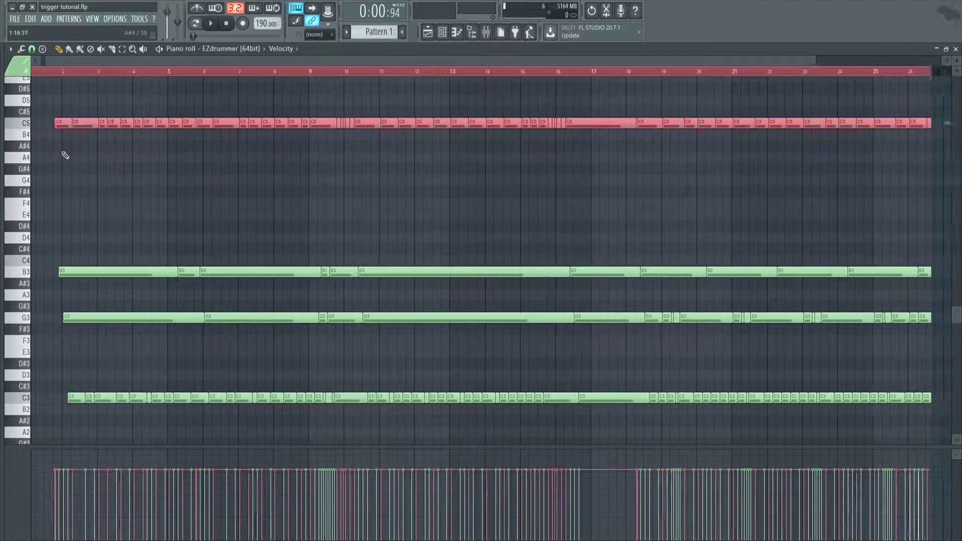
drag(233, 121, 239, 122)
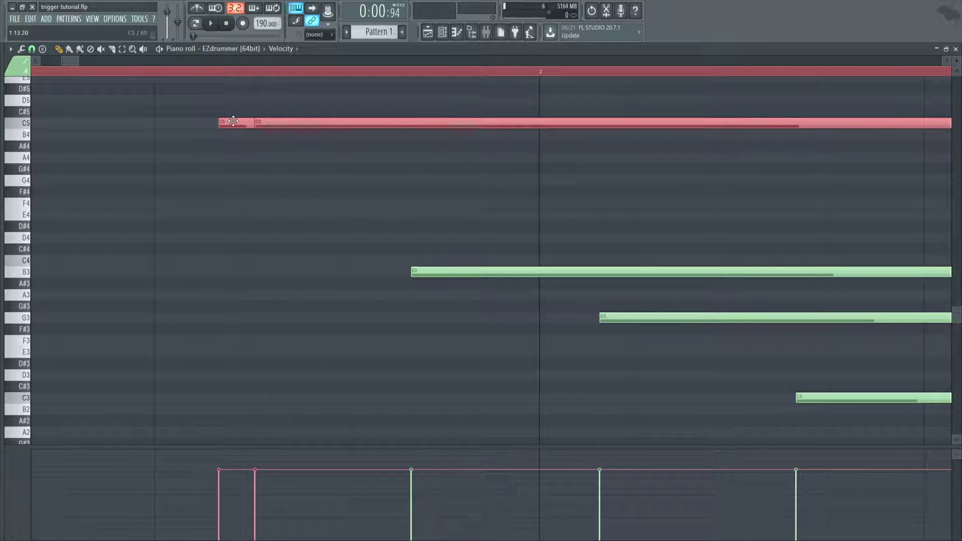
scroll(239, 150, down, 5)
scroll(240, 154, down, 5)
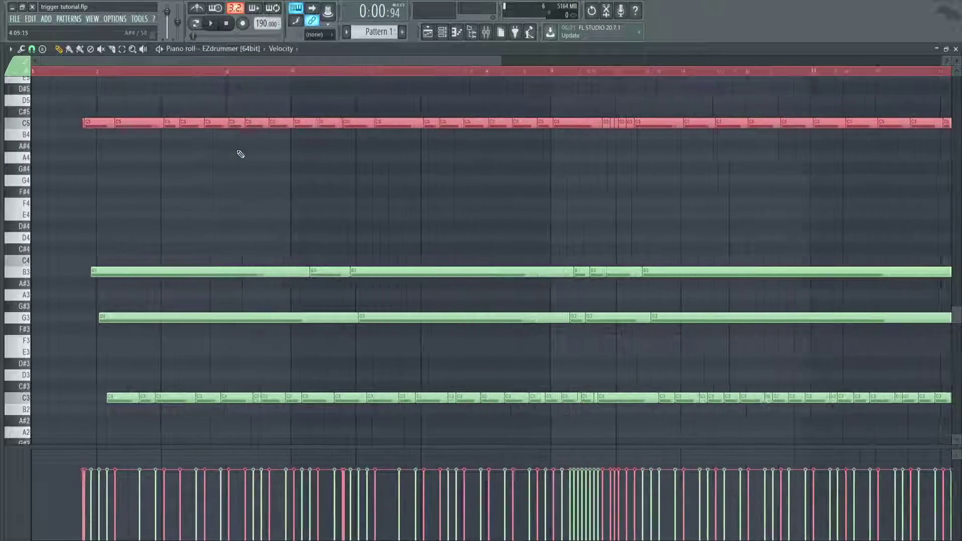
- Transpose the selected C5 notes down to EZdrummer's D#3 snare row
key(ctrl+Down)
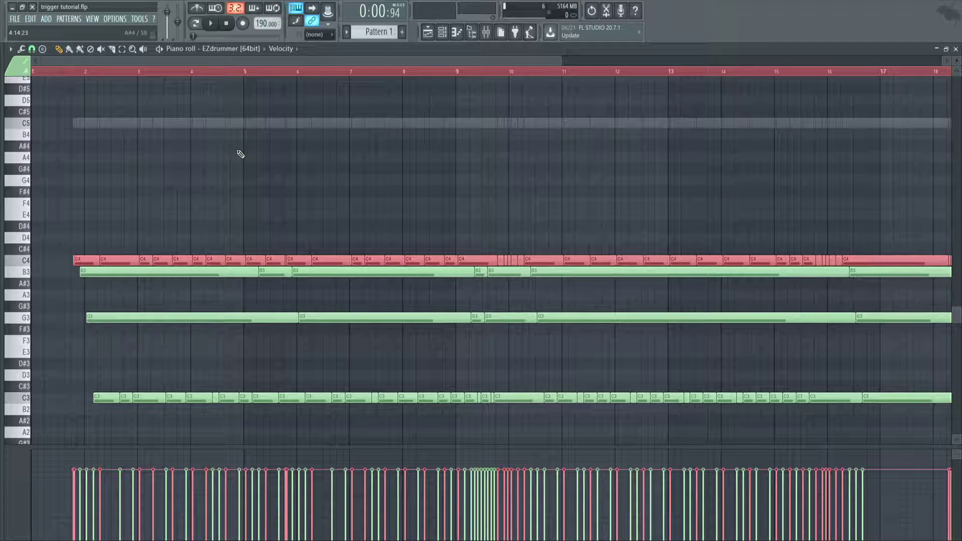
key(ctrl+Down)
key(shift+Up)
key(shift+Up)
key(shift+Up)
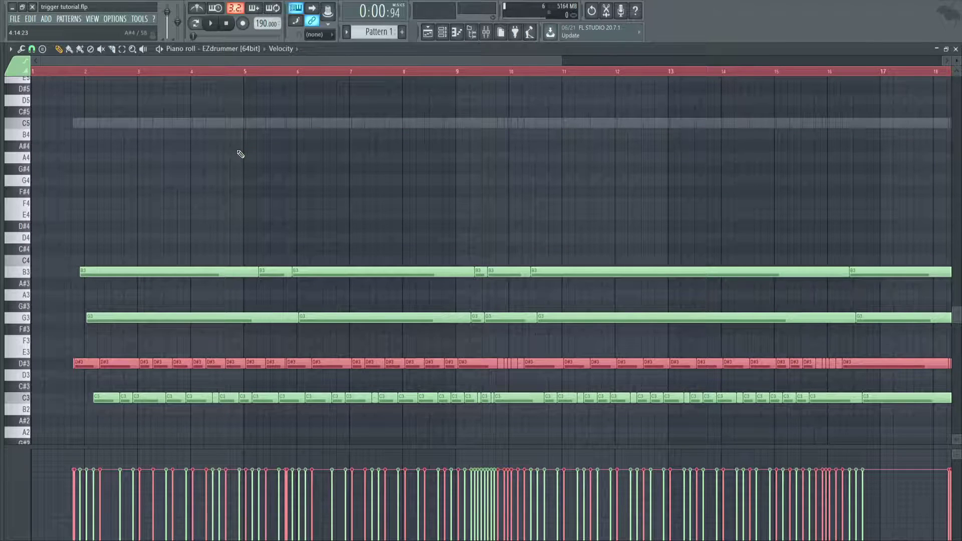
- Switch to pattern mode, mute the 02_Snare_short_5 Slicex channel and play the pattern to hear the triggered samples
click(197, 24)
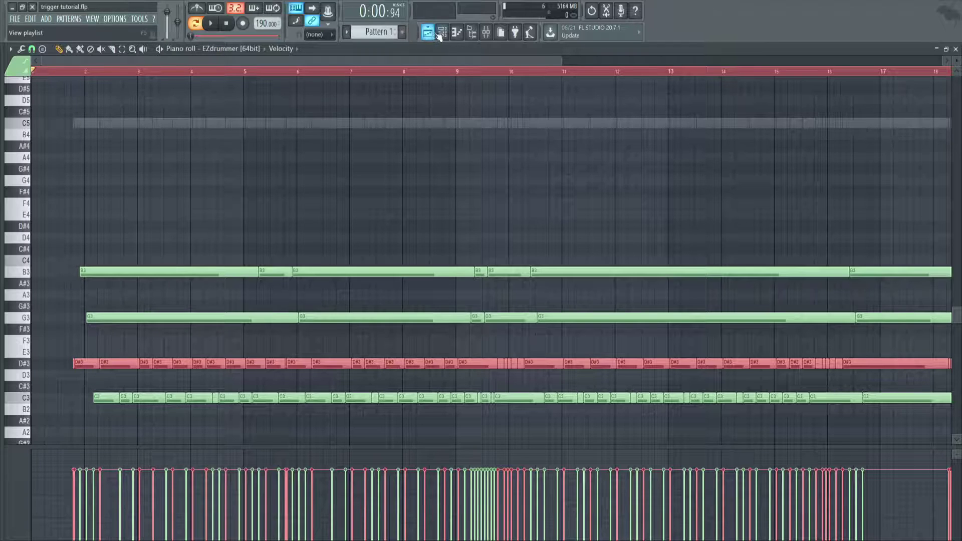
key(F6)
click(239, 303)
key(space)
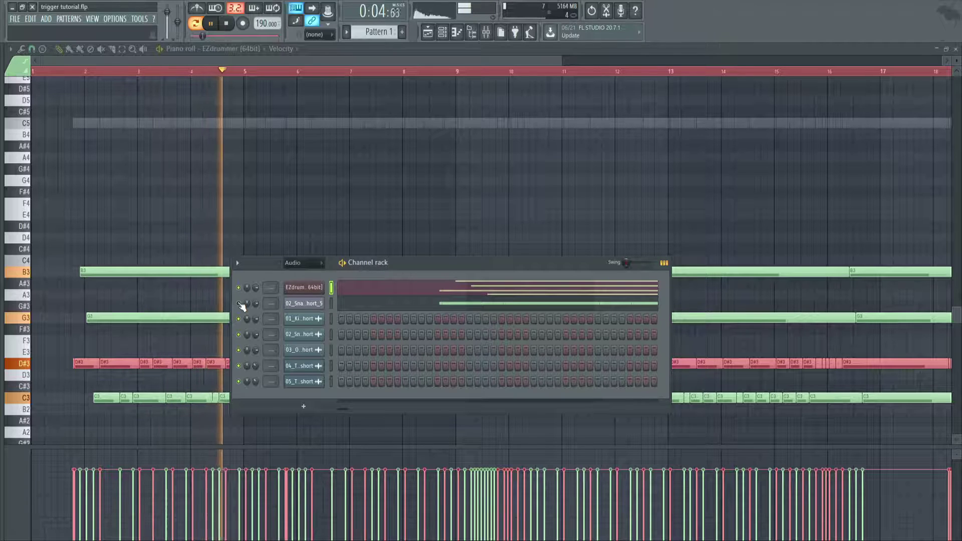
key(space)
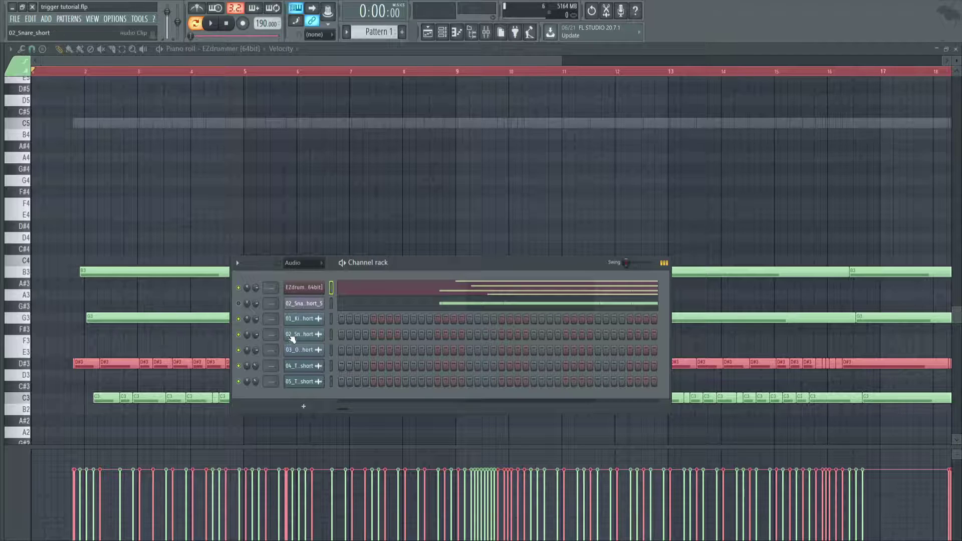
- Review the waveforms of the tom and kick trigger audio clips and the snare's Slicex markers
click(296, 367)
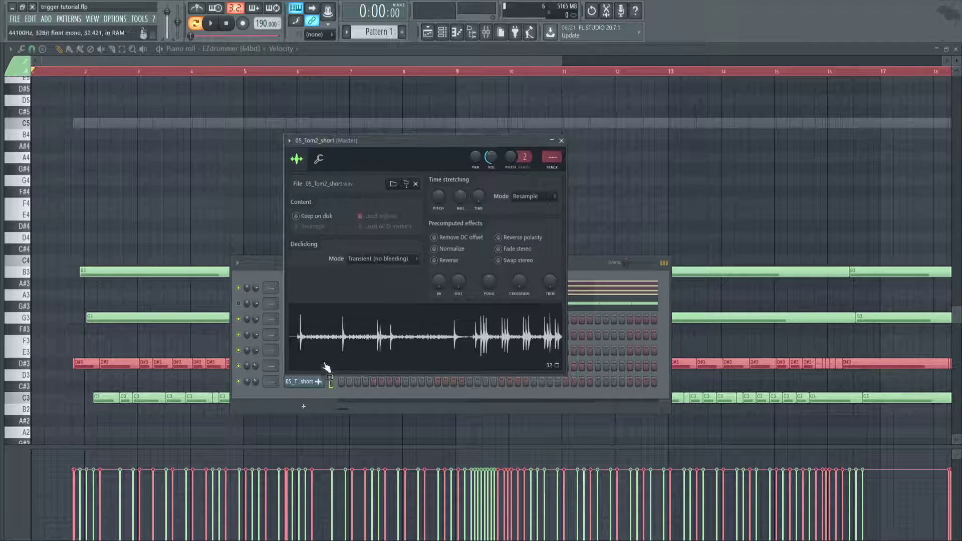
click(302, 319)
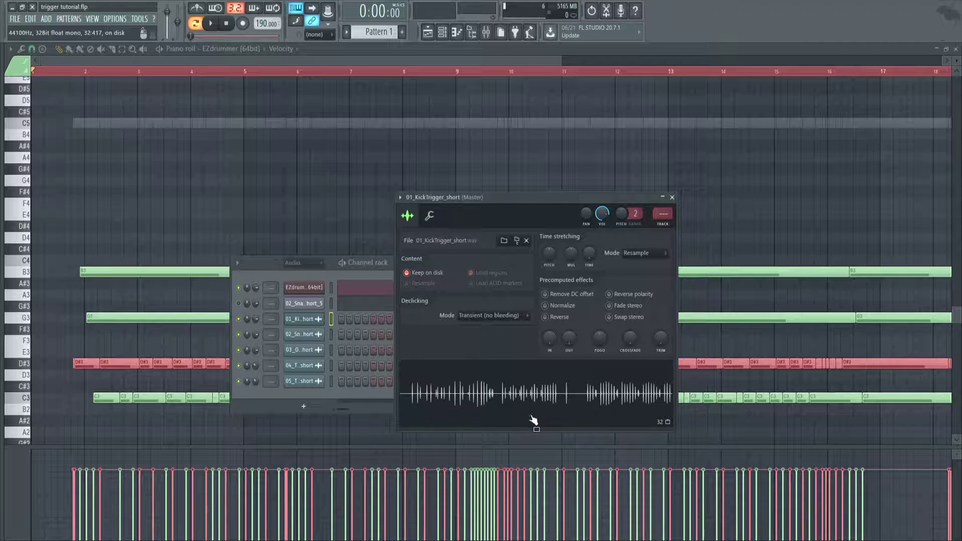
click(298, 304)
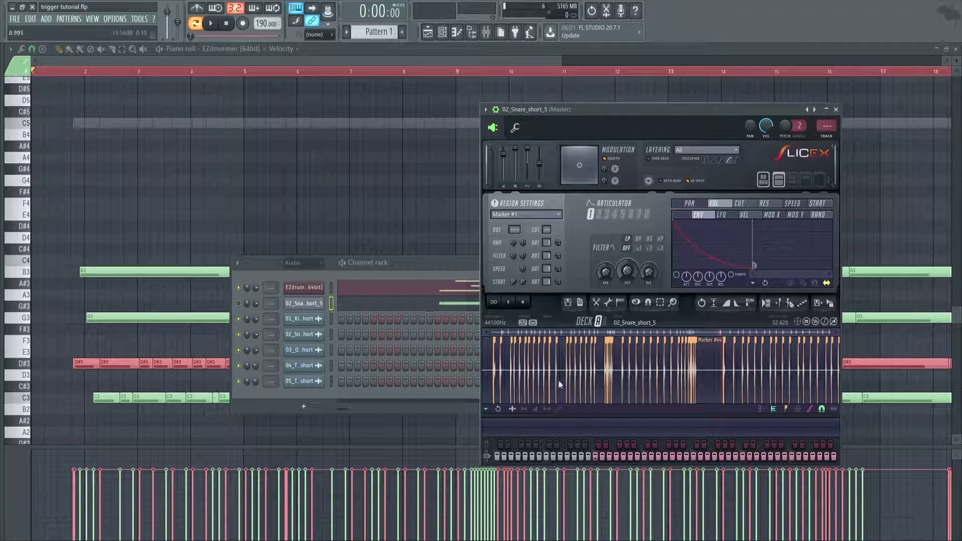
click(427, 269)
- Show the playlist in song mode, solo the 03_Overheads track and enable the Pattern 1 track alongside it
click(428, 33)
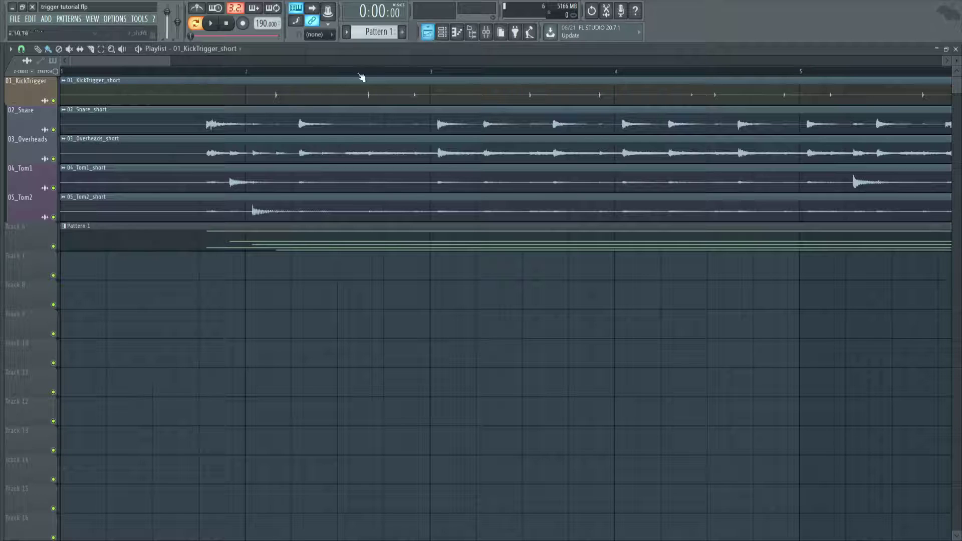
click(194, 28)
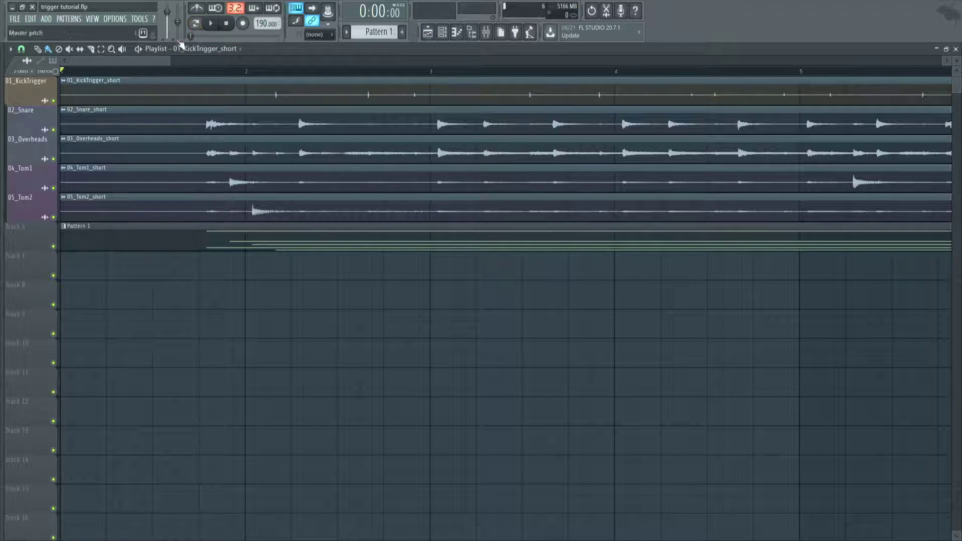
ctrl+click(53, 159)
click(53, 246)
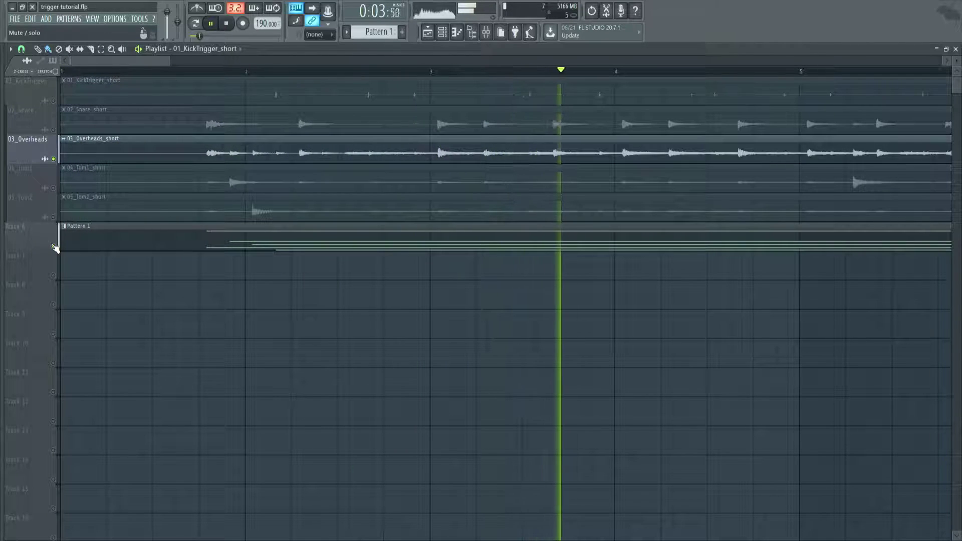
- Play the song while comparing the Pattern 1 samples with and without the overheads, and the overheads alone
click(54, 160)
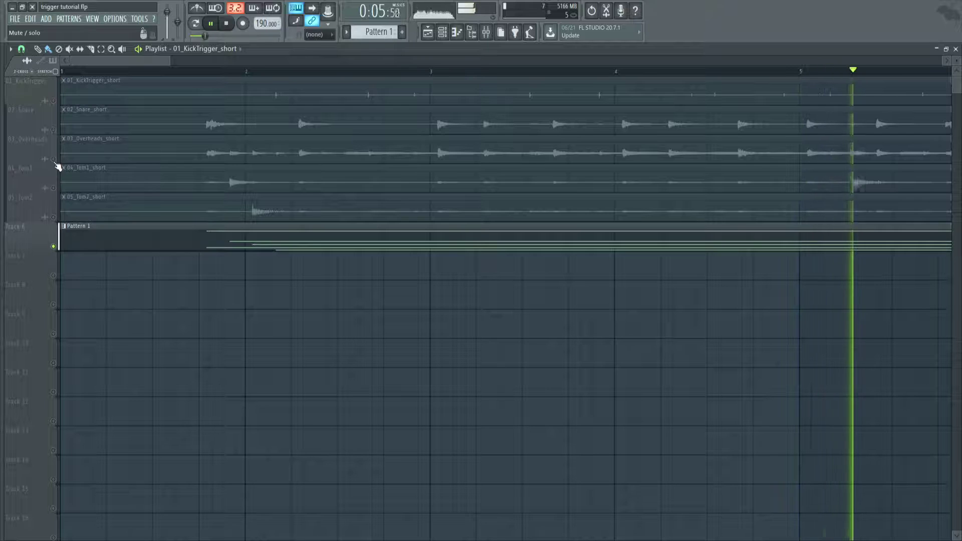
click(54, 160)
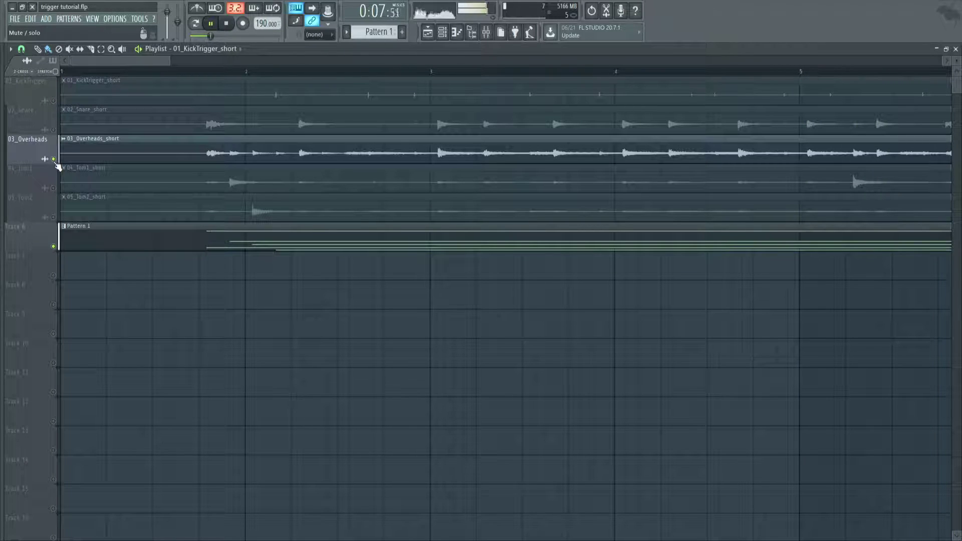
click(54, 160)
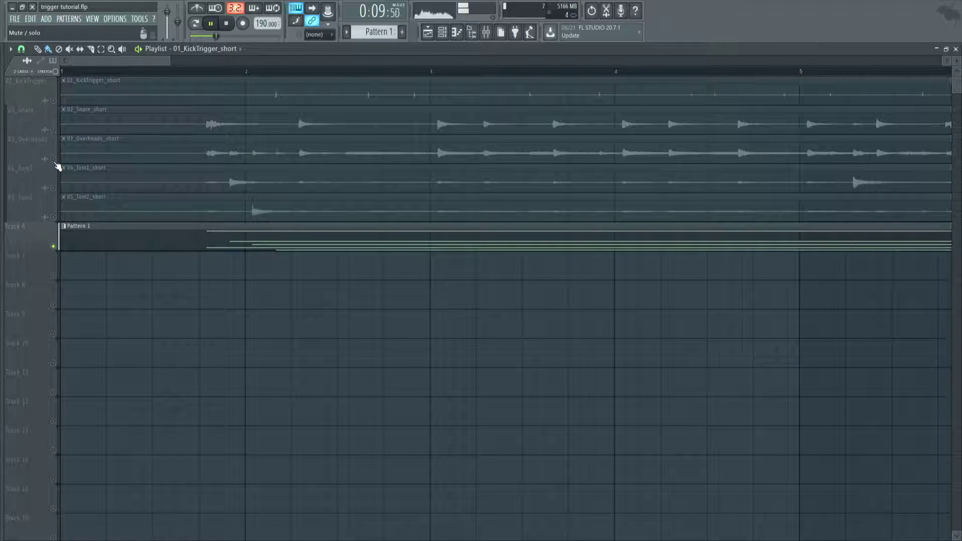
click(54, 160)
ctrl+click(54, 160)
key(space)
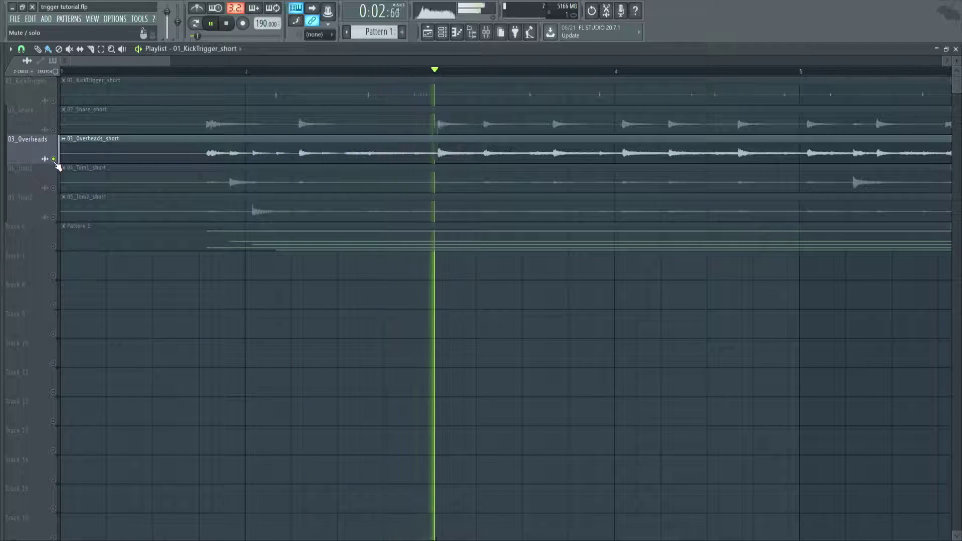
click(53, 246)
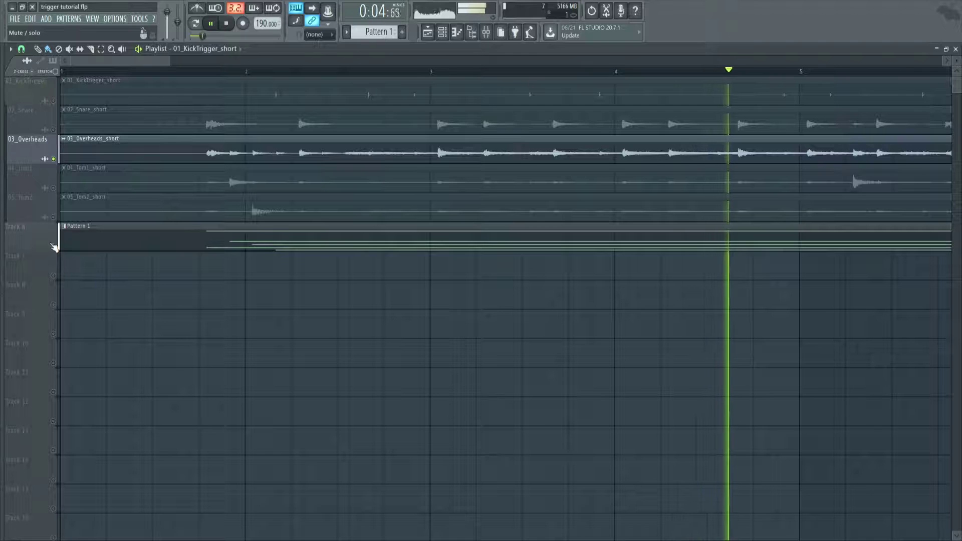
key(space)
- Review the mixer, the channel rack and the snare's Slicex markers, and open the EZdrummer piano roll
click(486, 32)
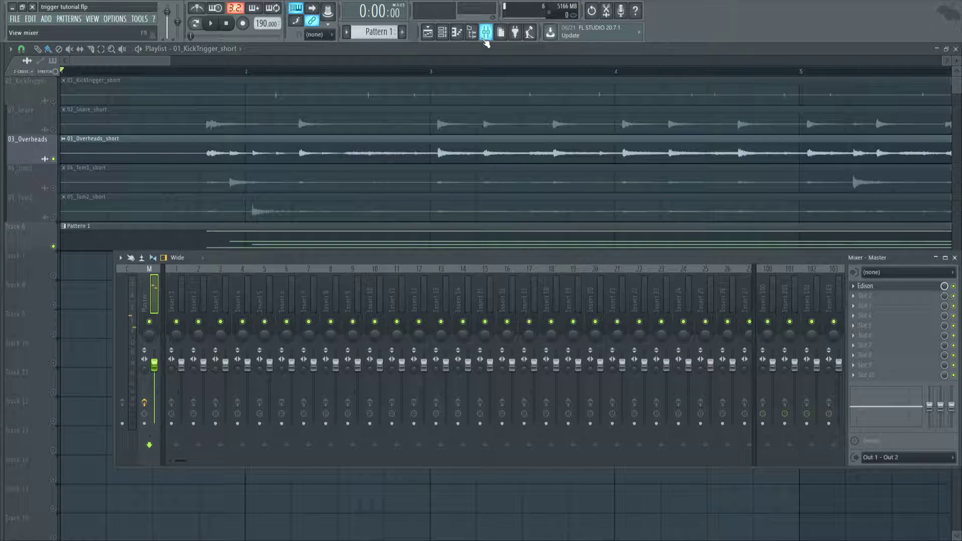
click(442, 32)
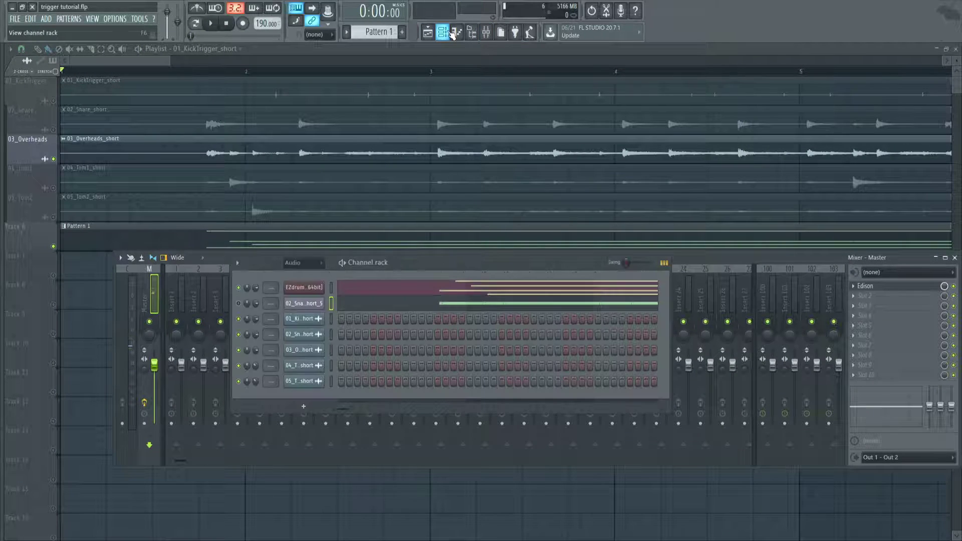
click(304, 303)
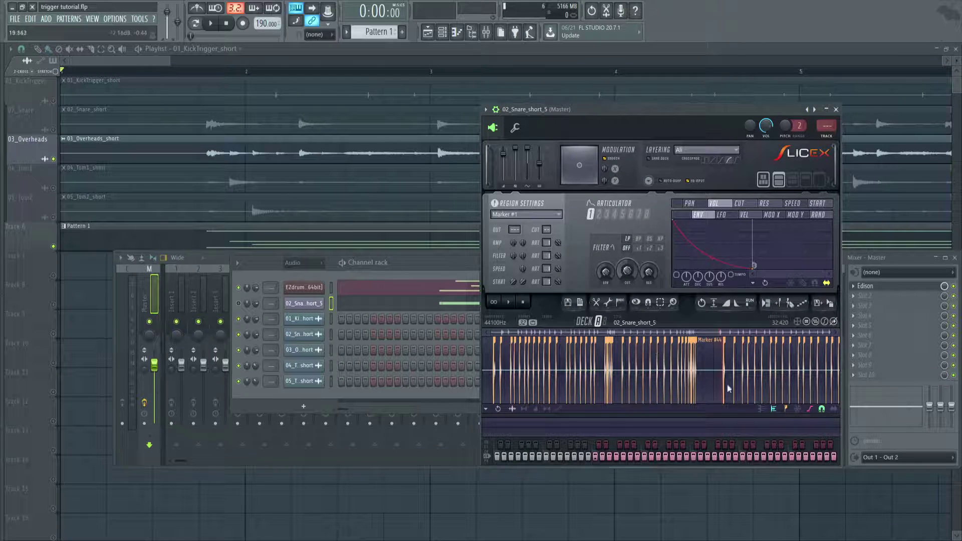
click(372, 289)
scroll(368, 308, down, 3)
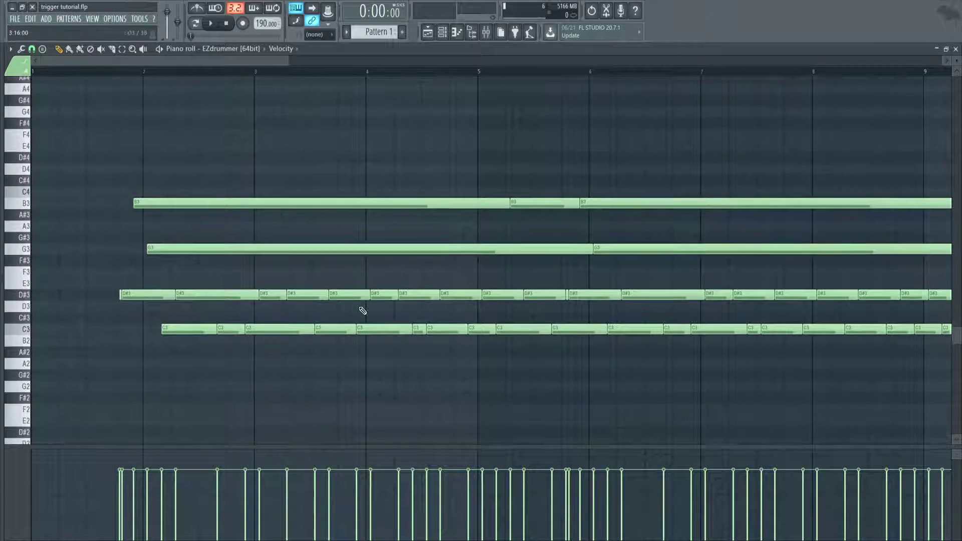